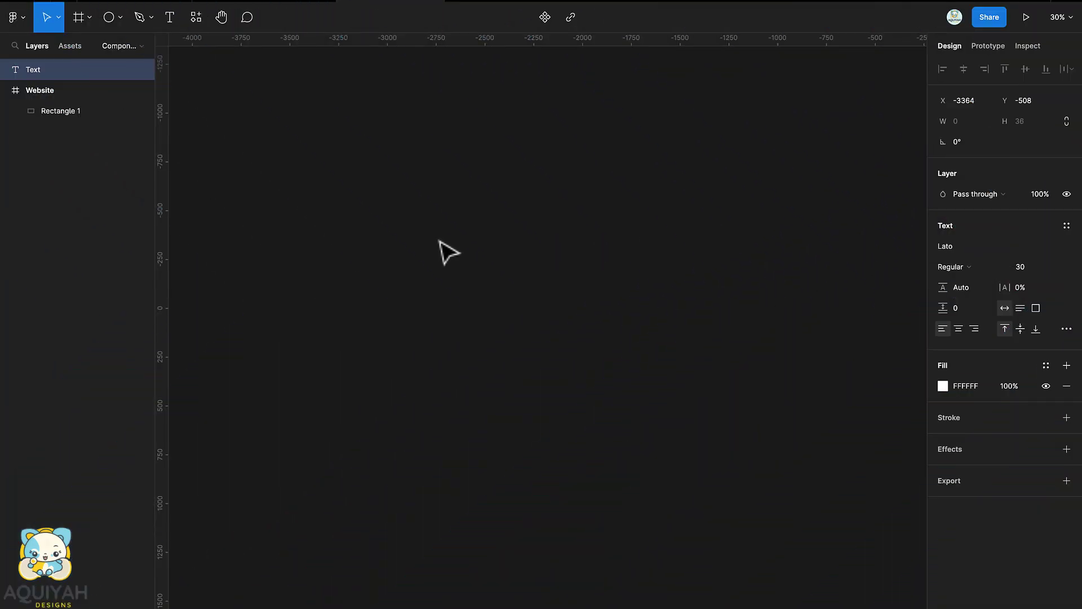
Enter "Starlights" in the new standalone text layer on the canvas.
type("S")
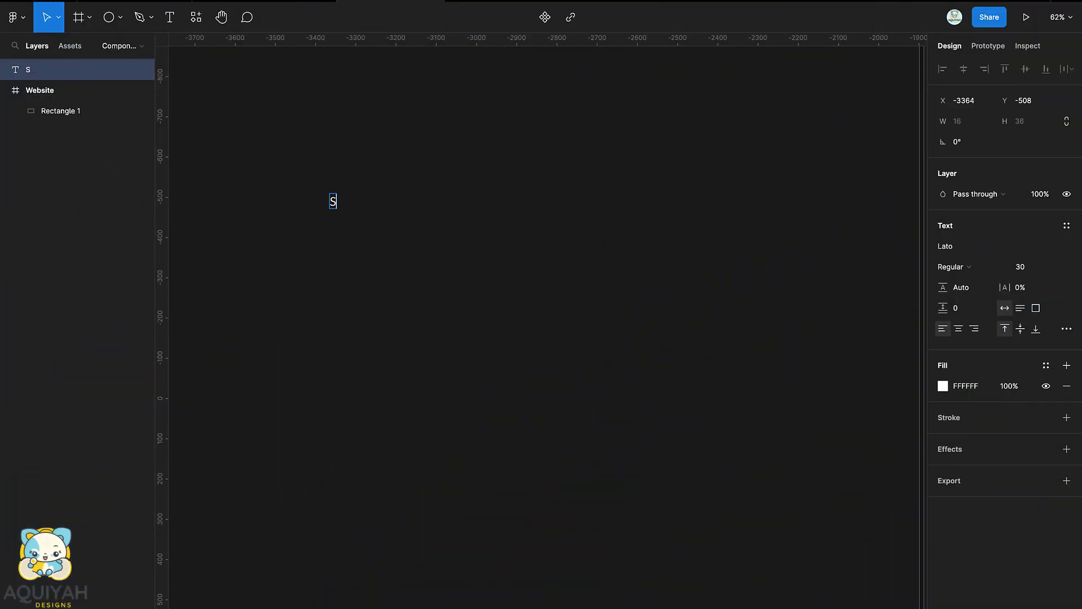
type("tarlights")
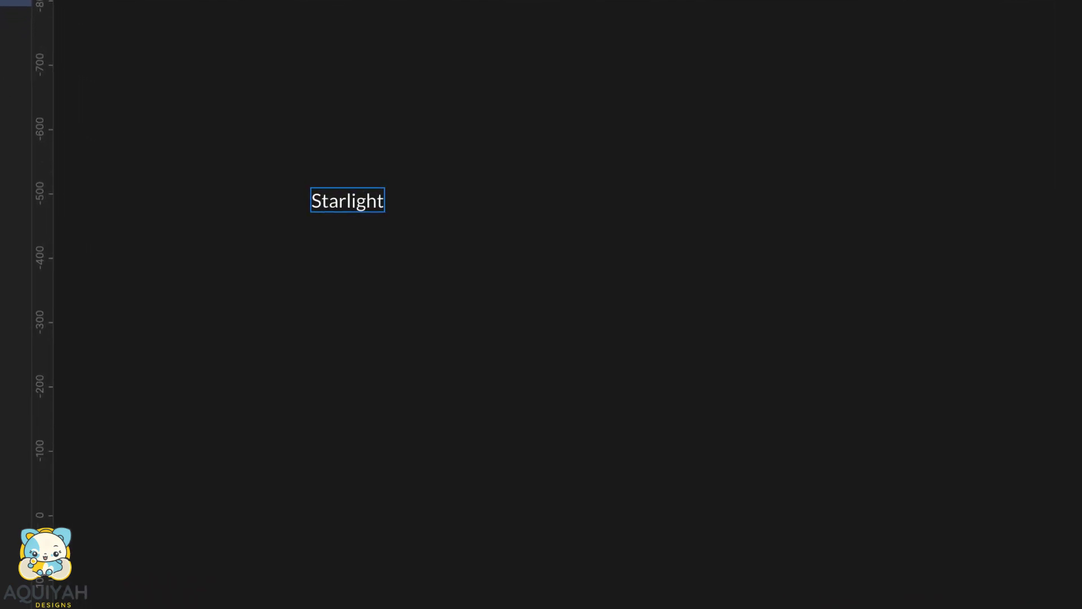
key("Escape")
Duplicate the Starlights text beside the original on the same line and change the copy to "Neonlights".
left_click_drag(345, 204, 482, 207)
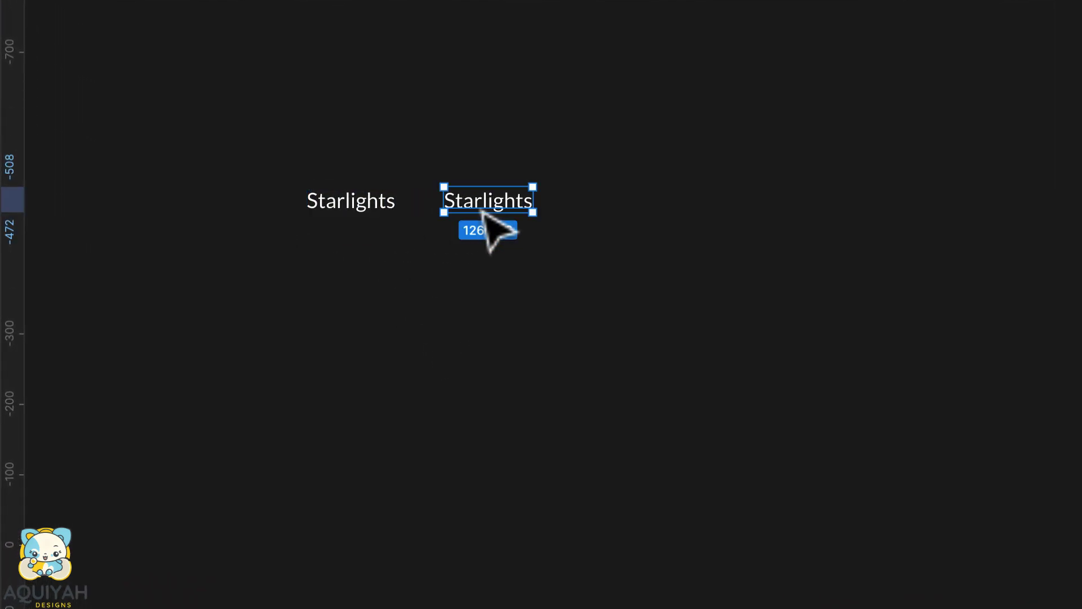
double_click(480, 209)
left_click(483, 201)
type("Neon")
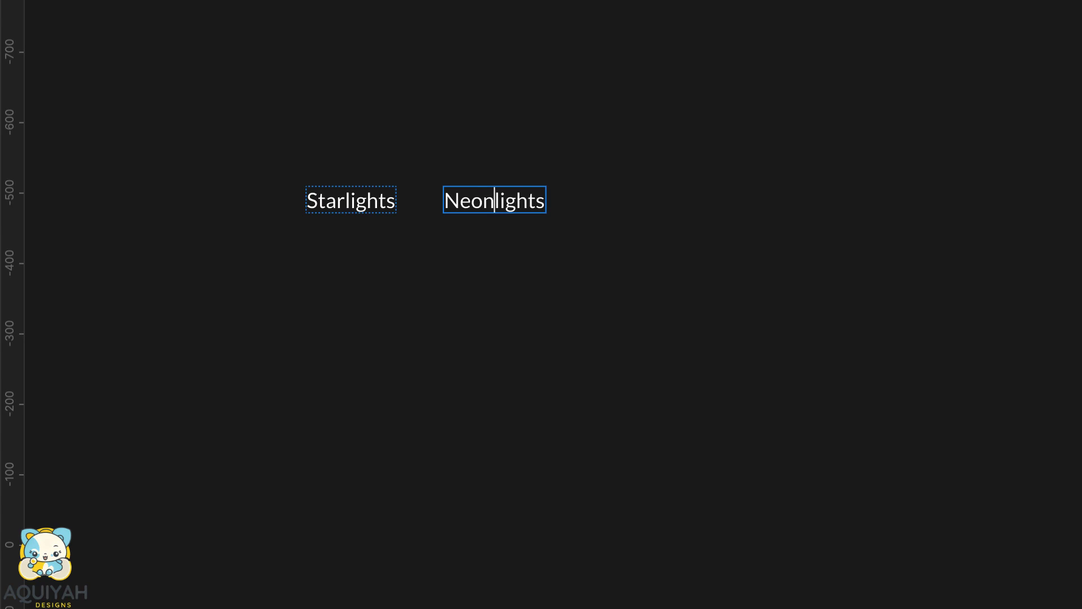
key("Escape")
Duplicate the Neonlights text further along the line and change the copy to "Spotlights".
left_click_drag(479, 217, 573, 212)
double_click(639, 201)
left_click(643, 202)
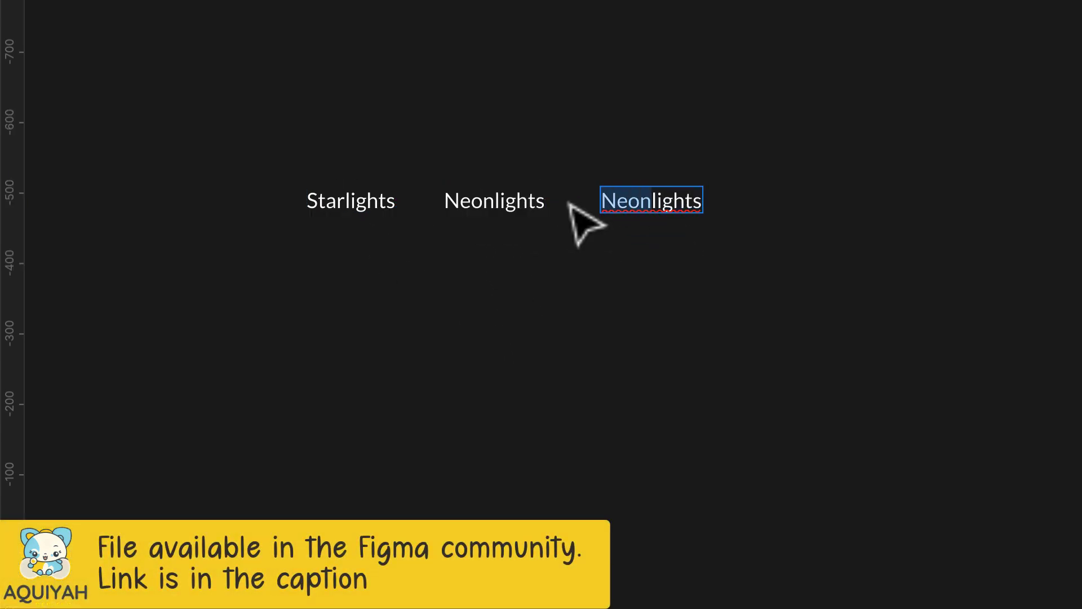
type("Spot")
key("Escape")
Select the three text layers and space them evenly with Tidy up.
left_click_drag(234, 145, 718, 338)
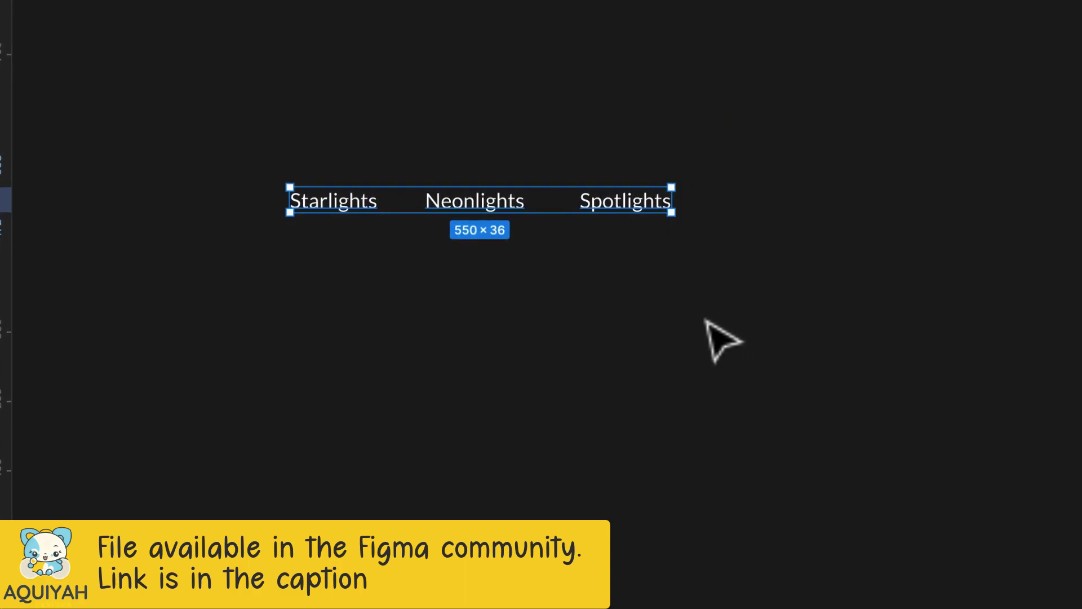
left_click(1063, 20)
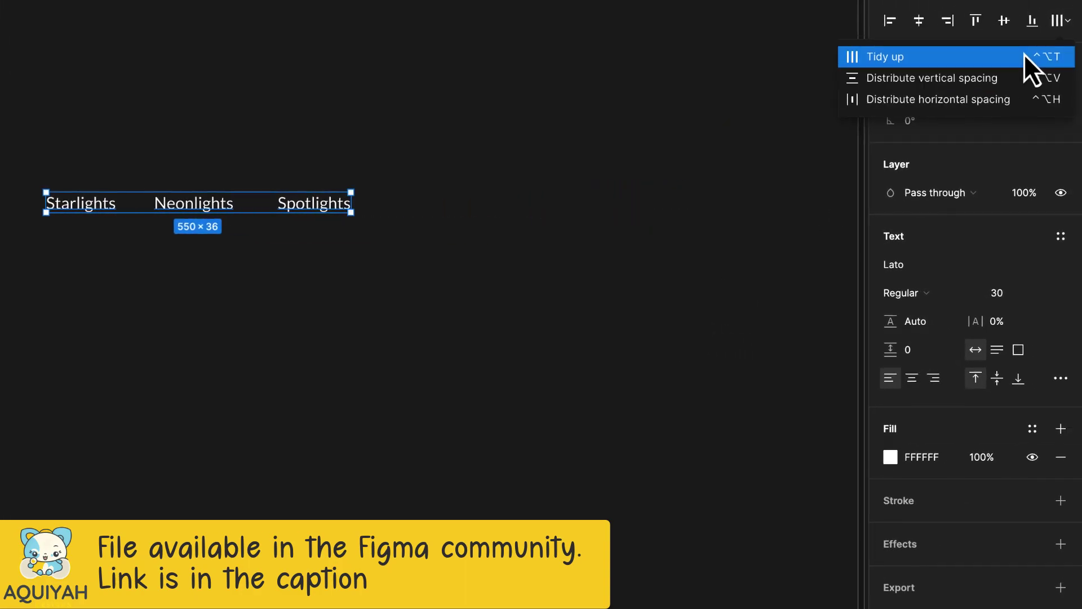
left_click(1026, 55)
Change the font of the three text layers to Akaya Kanadaka and deselect them.
left_click(927, 295)
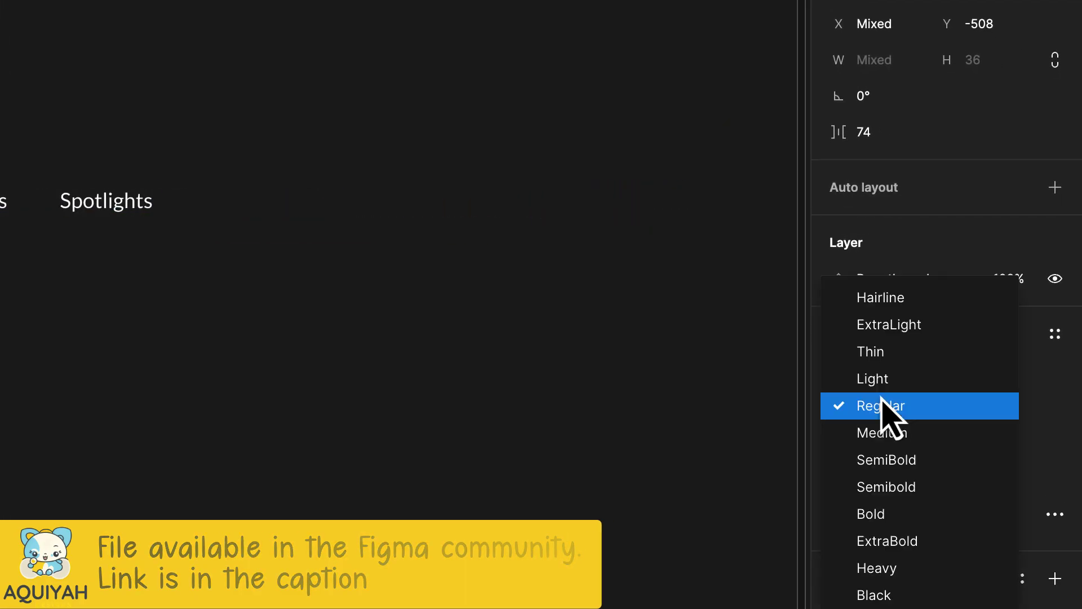
left_click(929, 296)
left_click(933, 271)
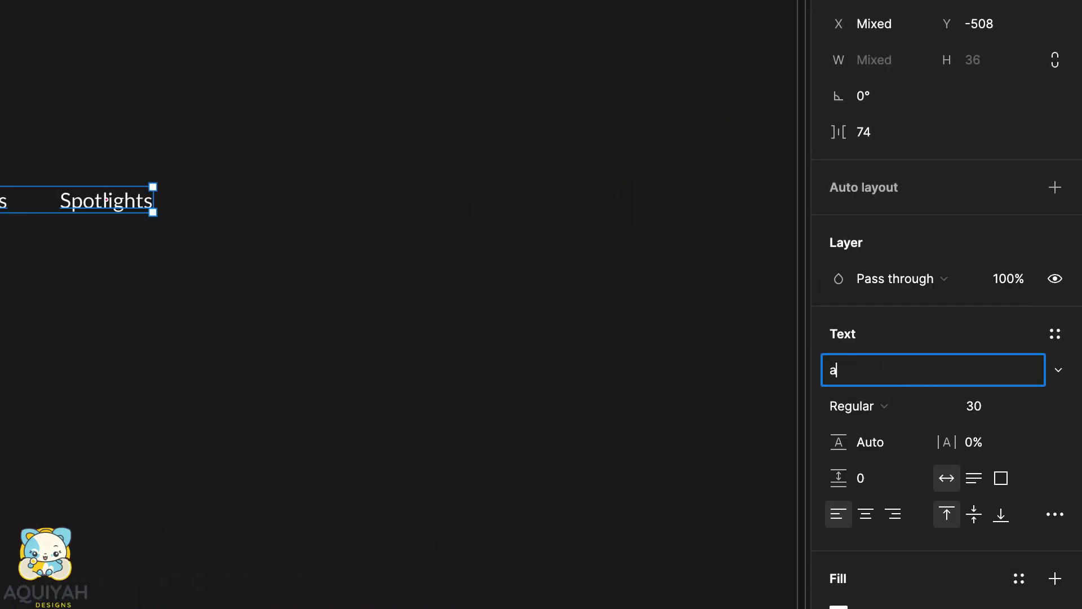
key("Return")
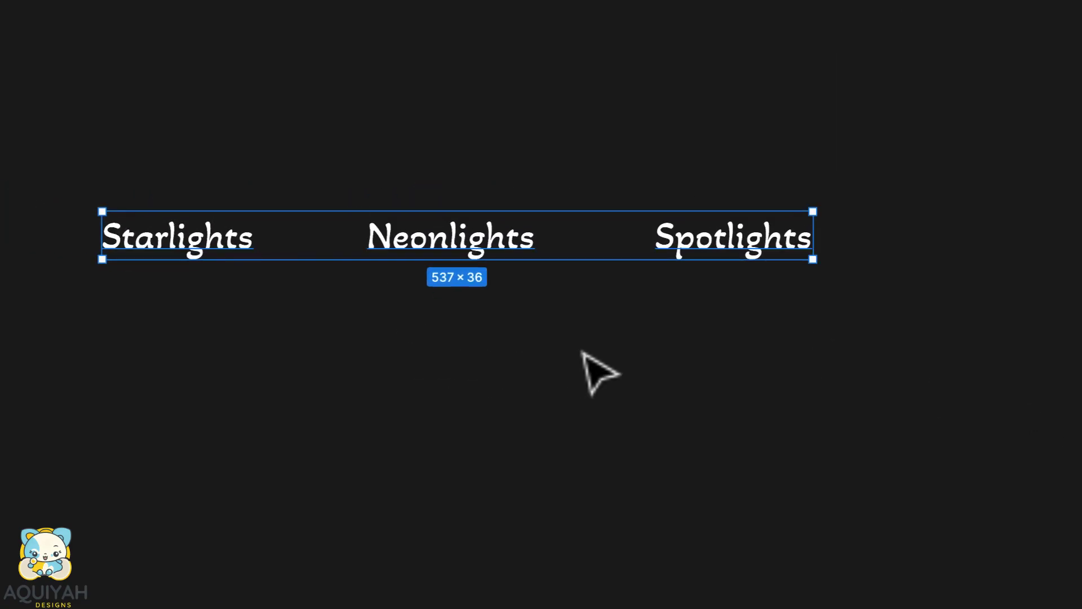
left_click(436, 303)
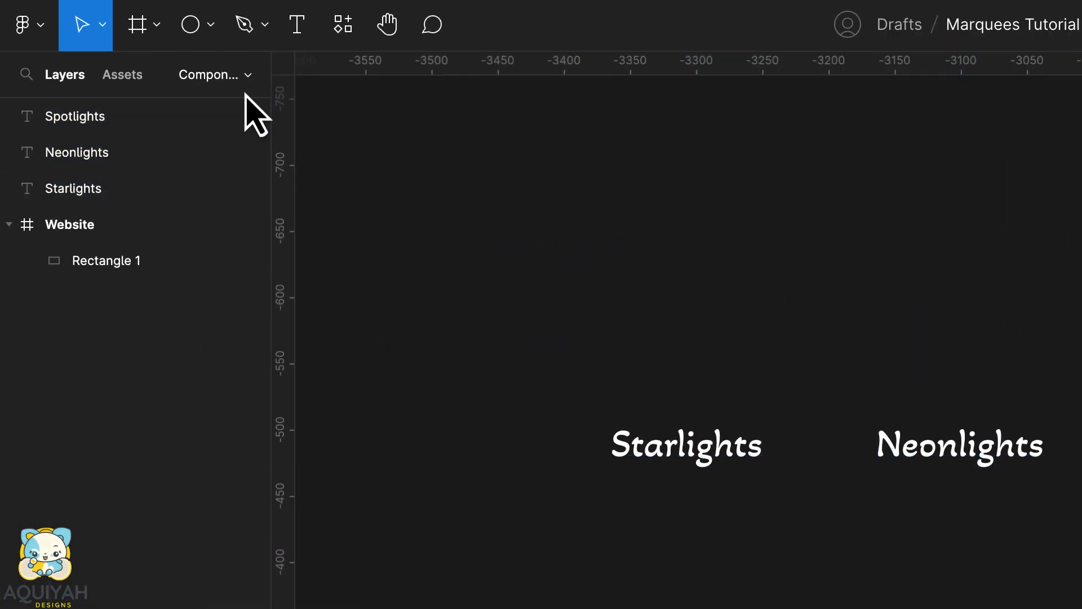
Draw a star of about 18 × 18 between Starlights and Neonlights.
left_click(189, 27)
left_click(186, 217)
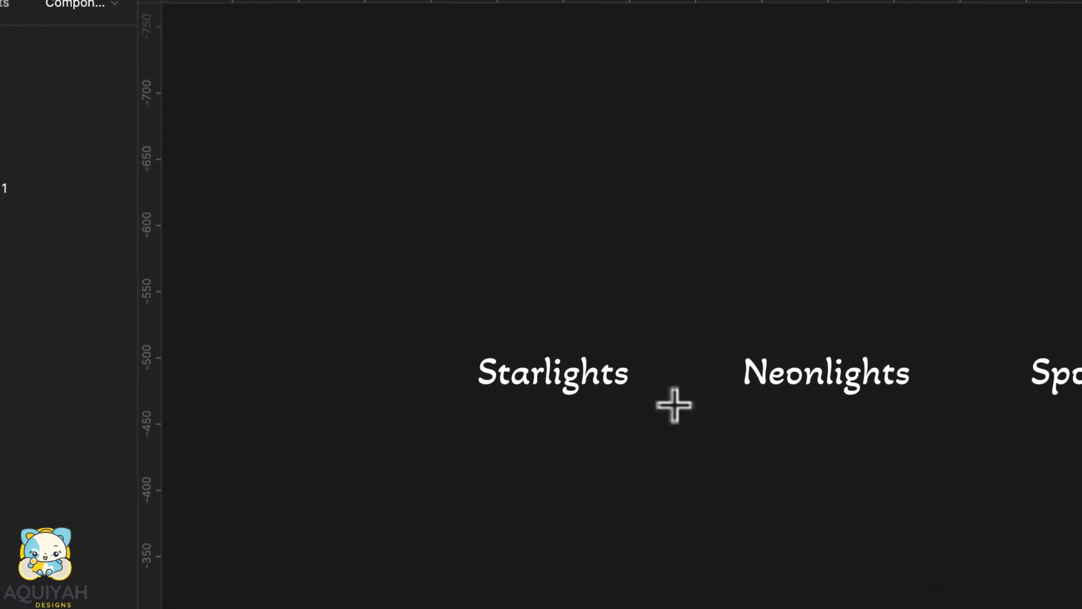
left_click_drag(803, 446, 815, 461)
left_click_drag(543, 317, 550, 325)
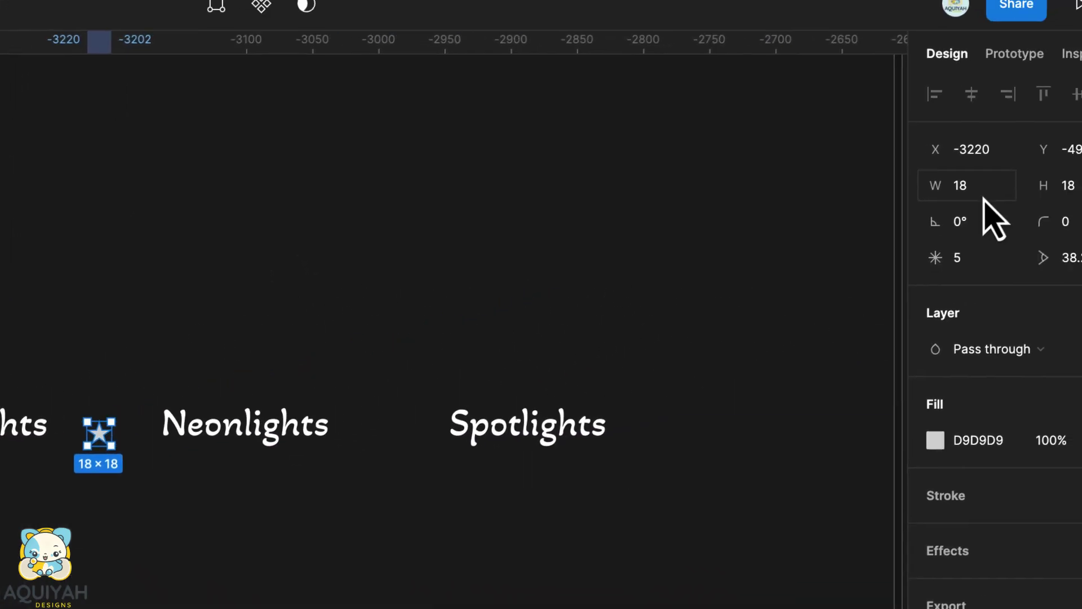
Set the star's point count to 10 and its ratio to 60%.
left_click(904, 283)
type("7")
key("Return")
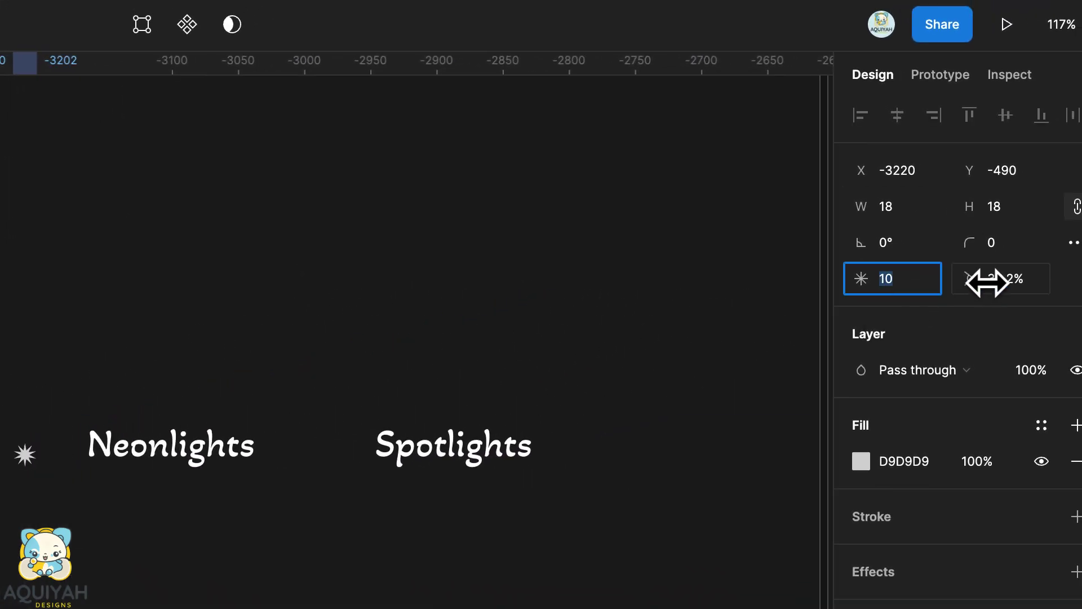
left_click(1002, 285)
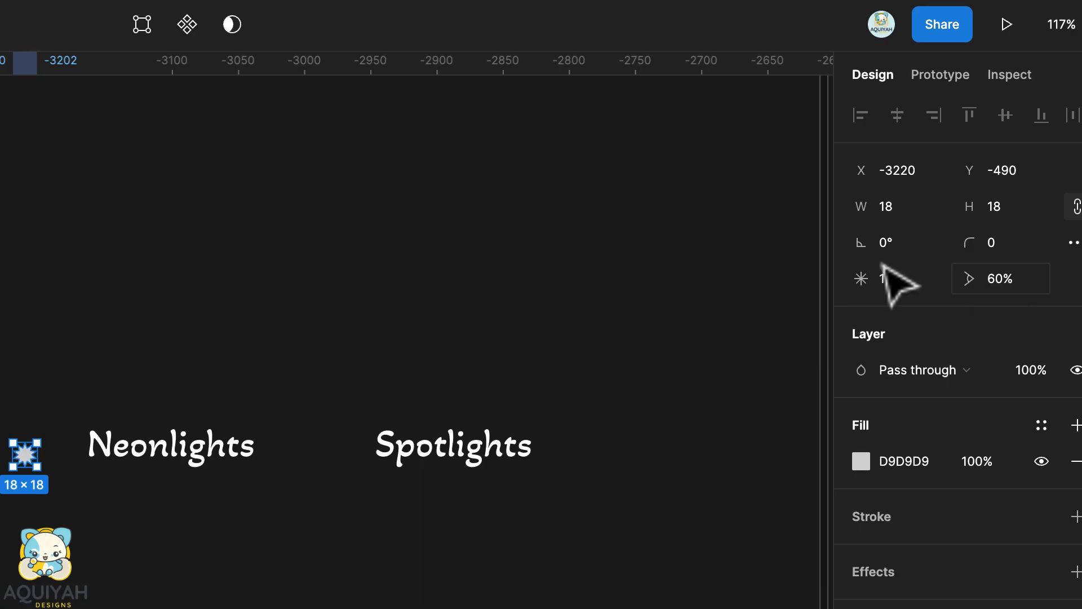
Place a copy of the star between Neonlights and Spotlights and nudge the stars up slightly.
scroll(51, 489, "up", 4)
key("Up")
key("Up")
key("Up")
key("Up")
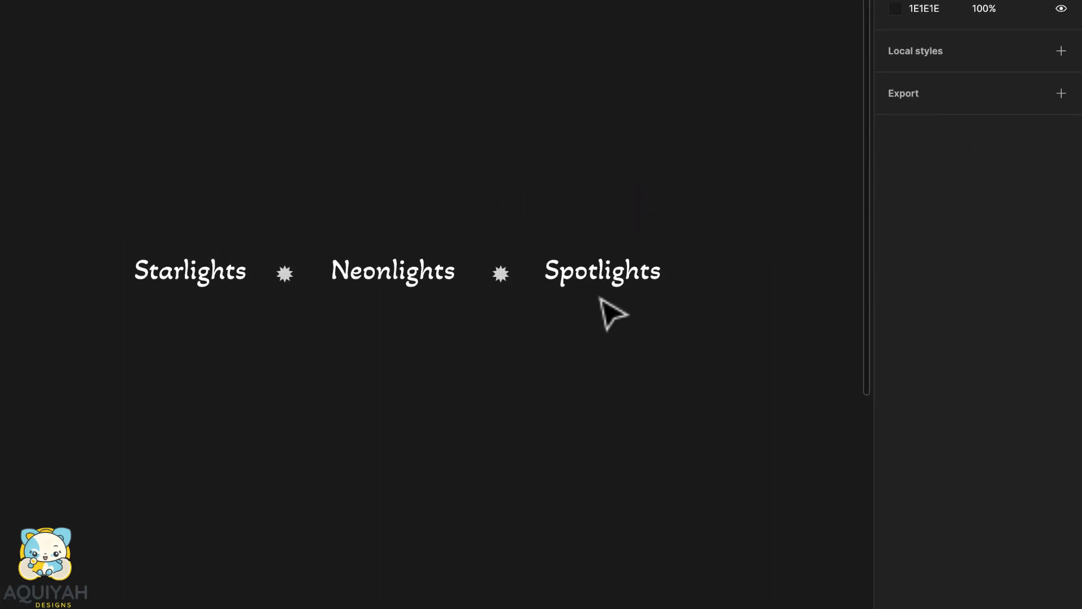
Select the three texts and both stars and even out their spacing with Tidy up.
left_click_drag(60, 236, 789, 366)
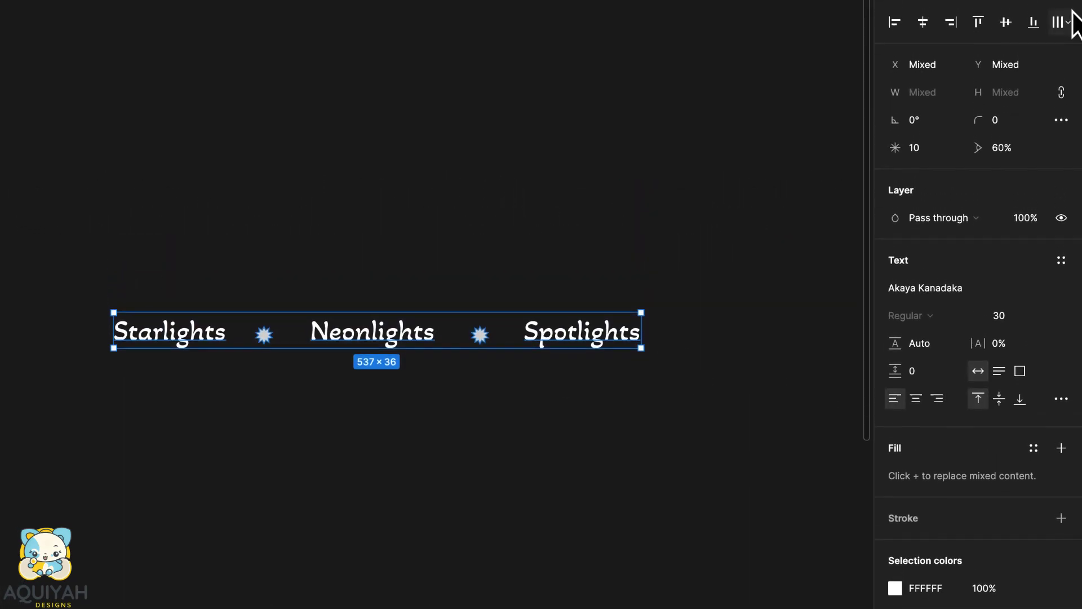
left_click(1067, 22)
left_click(963, 59)
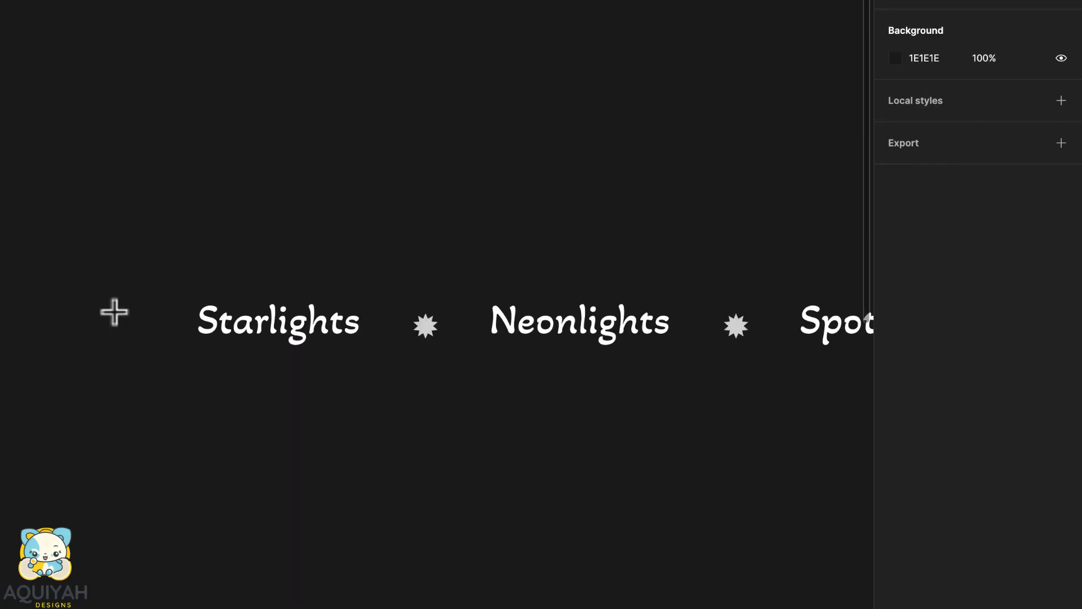
Draw an ellipse of about 23 × 18 in front of Starlights and duplicate it into a row of three overlapping ellipses.
mouse_move(113, 312)
left_mouse_down()
mouse_move(152, 338)
mouse_move(152, 310)
mouse_move(113, 310)
mouse_move(131, 310)
left_mouse_up()
scroll(130, 340, "up", 3)
key("super+d")
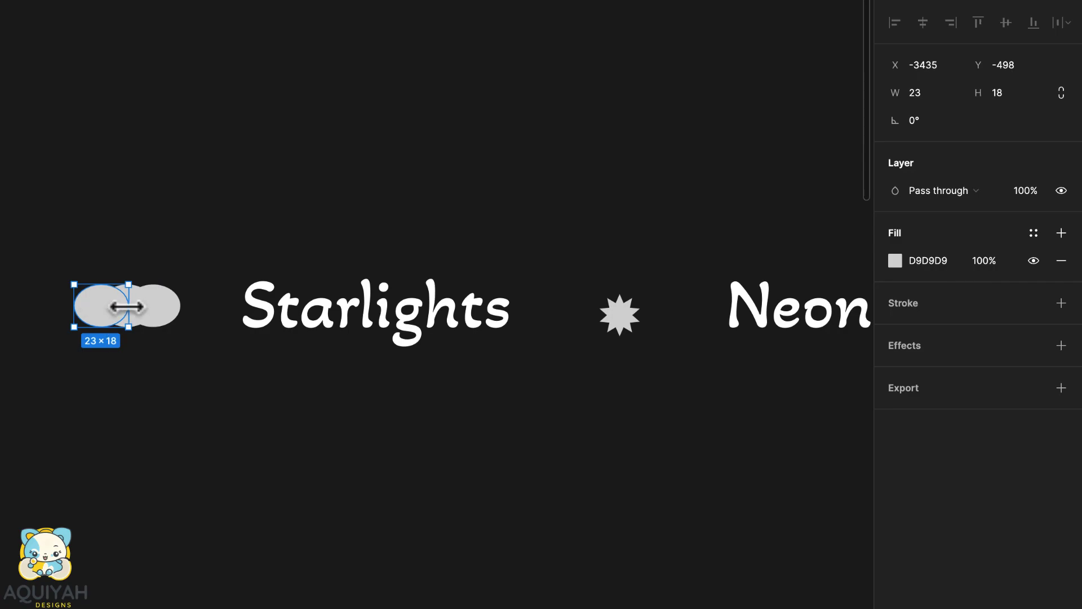
Replace the fill of the three ellipses with an inside stroke, colour FFFFFF and weight 2.
left_click_drag(205, 376, 46, 238)
left_click(1063, 372)
left_click(1062, 330)
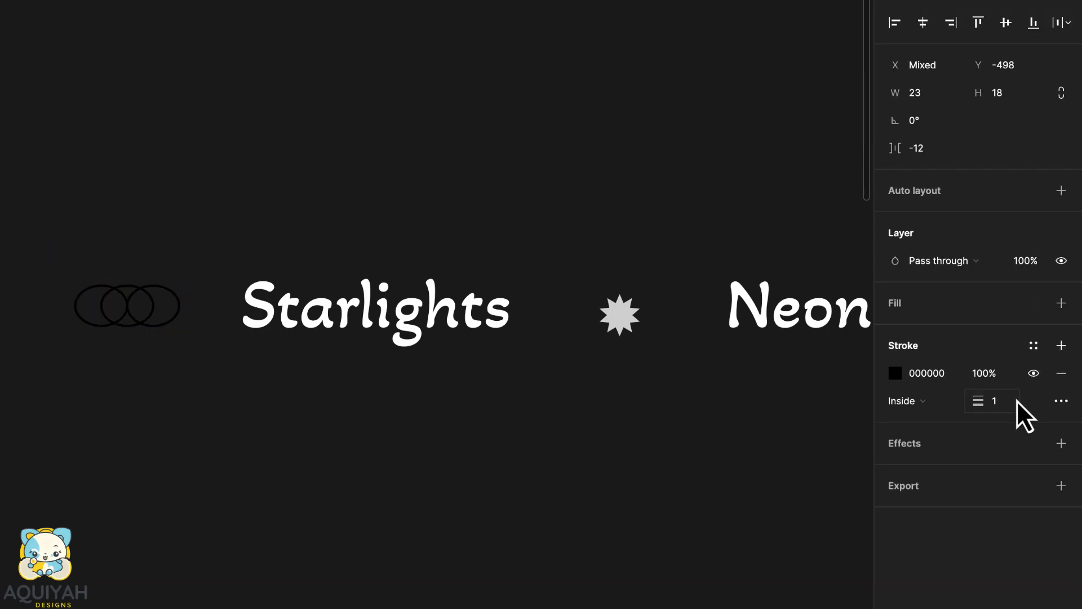
left_click(945, 382)
type("FFFFFF")
key("Return")
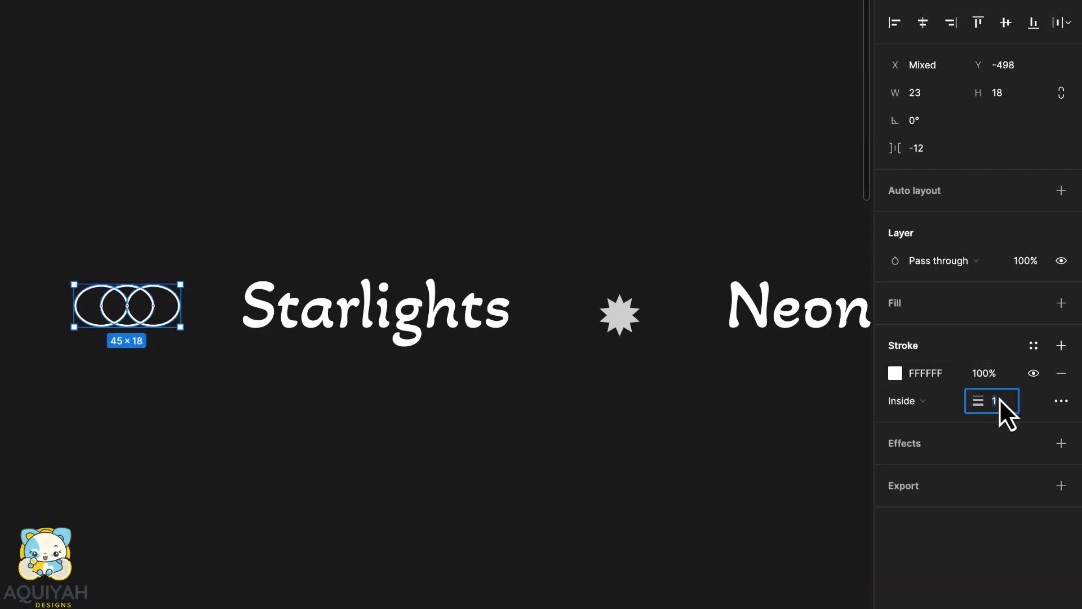
type("2")
key("Return")
Lock the proportions of the three ellipses and set their horizontal spacing to -10.
left_click_drag(894, 149, 895, 150)
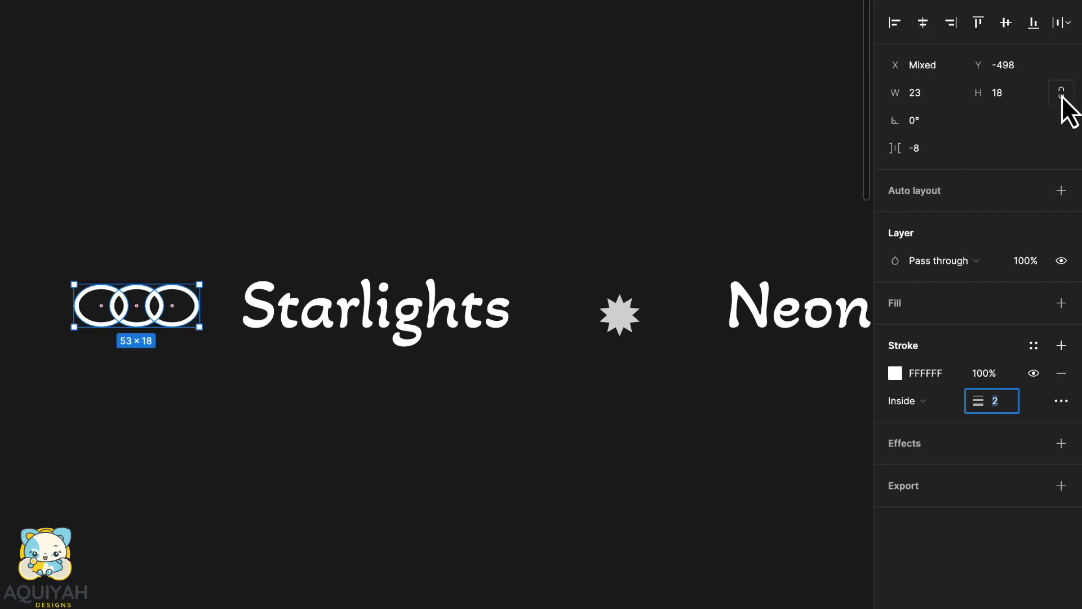
left_click_drag(901, 92, 900, 93)
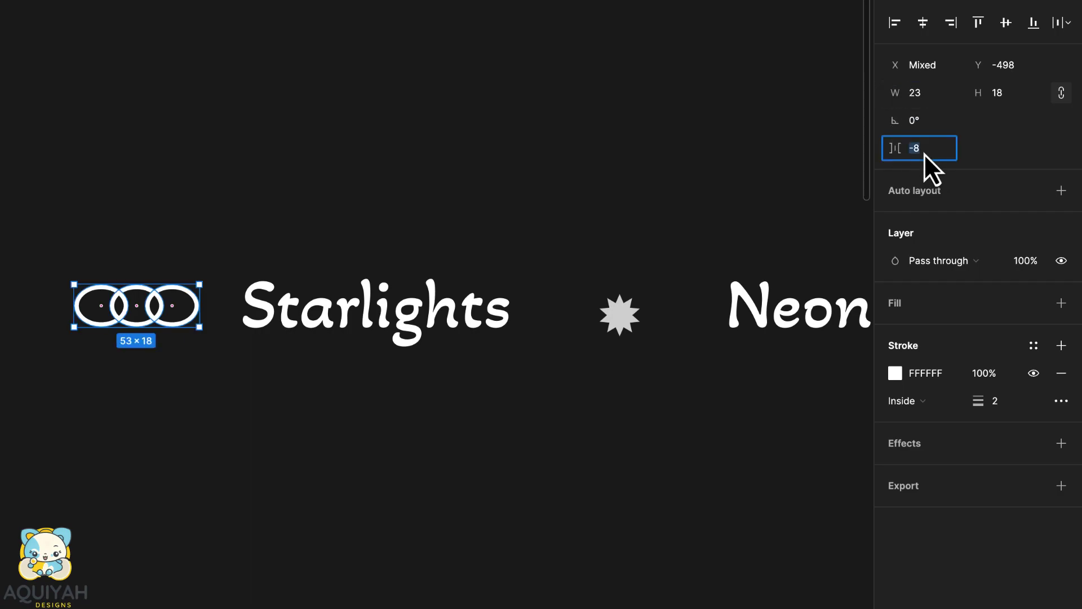
key("Down")
key("Down")
left_click(140, 403)
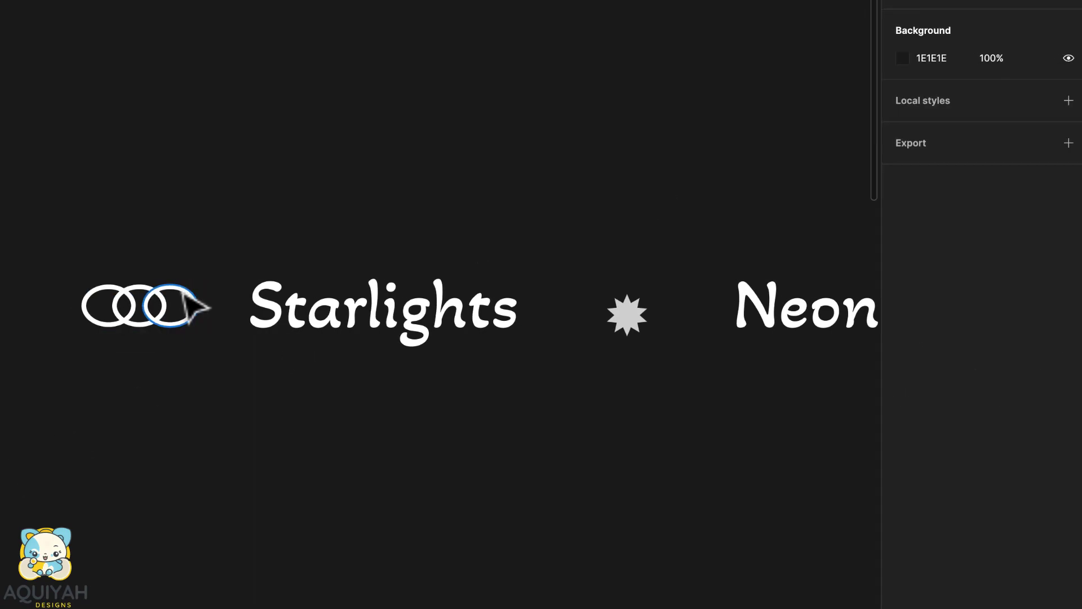
Duplicate the ellipse nearest Starlights in place and give the copy a D9D9D9 fill without a stroke.
left_click(176, 291)
key("ctrl+d")
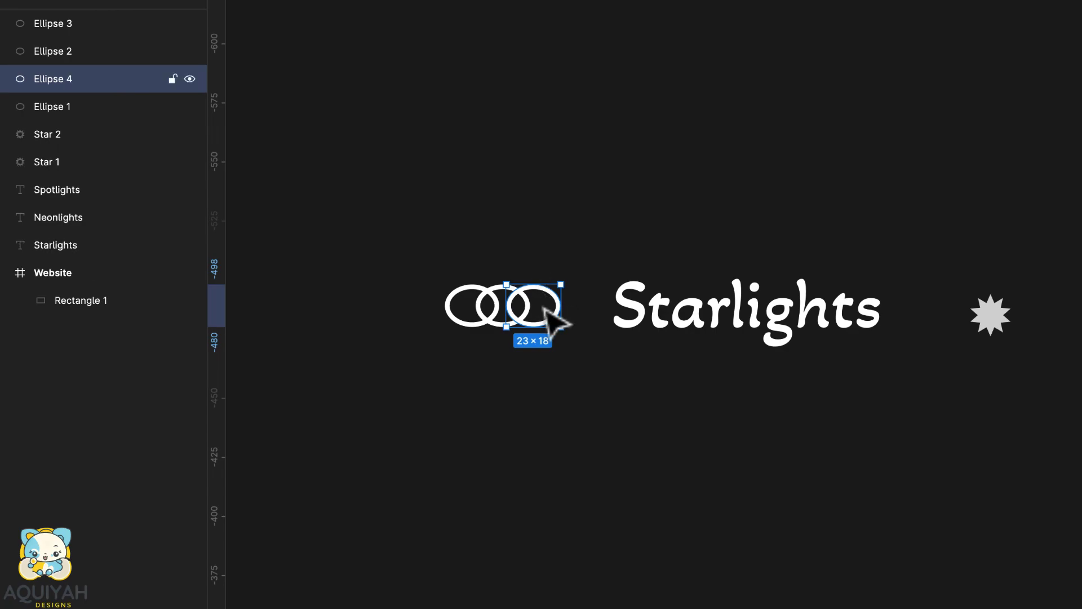
left_click(1061, 232)
left_click(1060, 329)
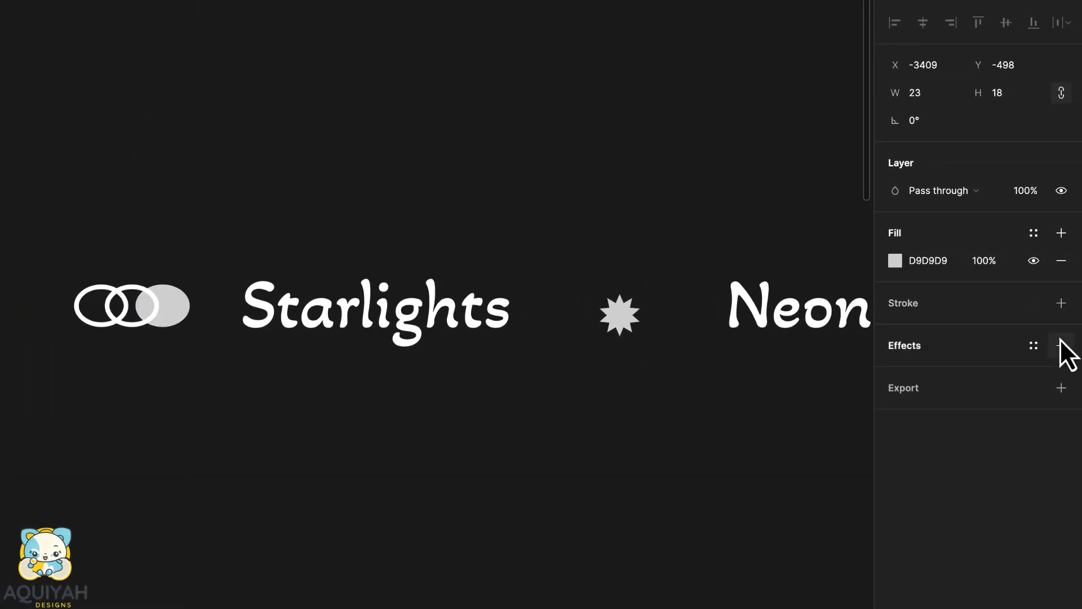
scroll(128, 297, "up", 2)
Bring the filled ellipse copy to the front of the ring chain.
left_click(157, 296)
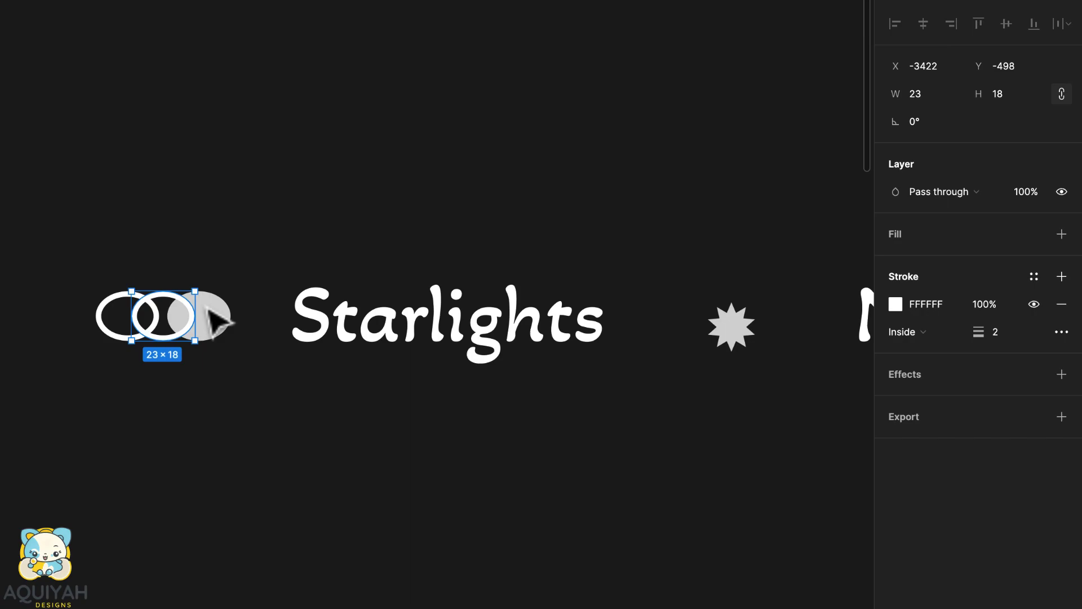
left_click(212, 314)
right_click(215, 299)
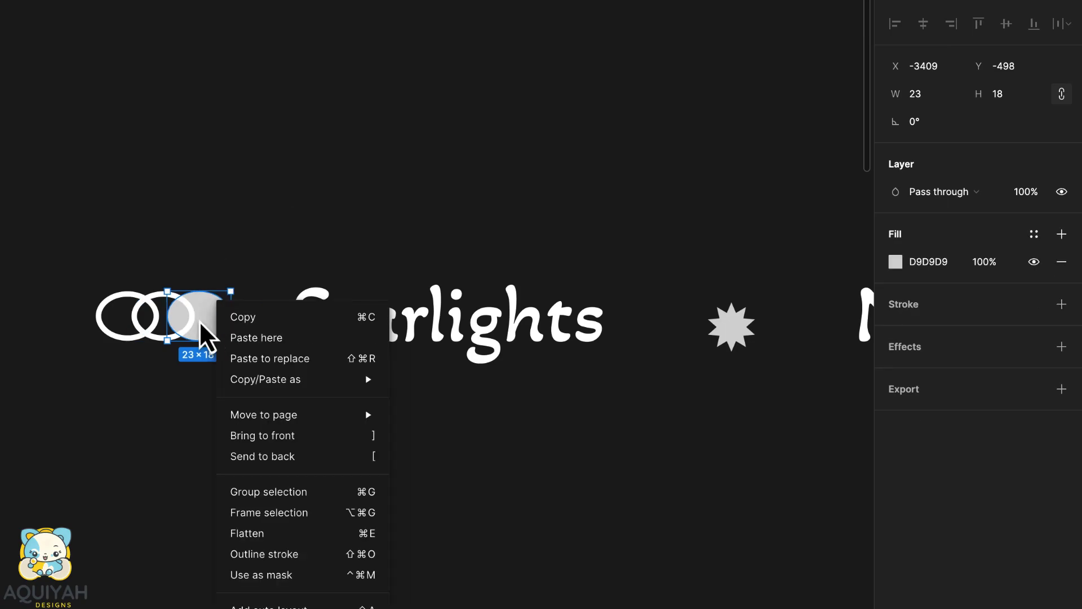
left_click(292, 436)
Subtract the filled ellipse from the middle ring and deselect the result.
left_click(156, 304, "shift")
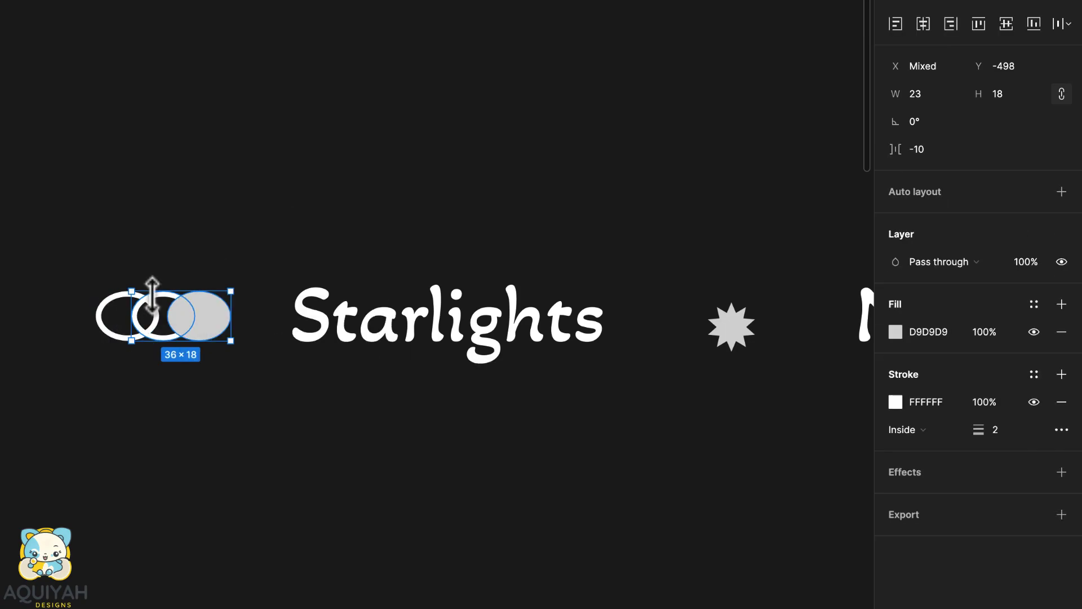
left_click(429, 23)
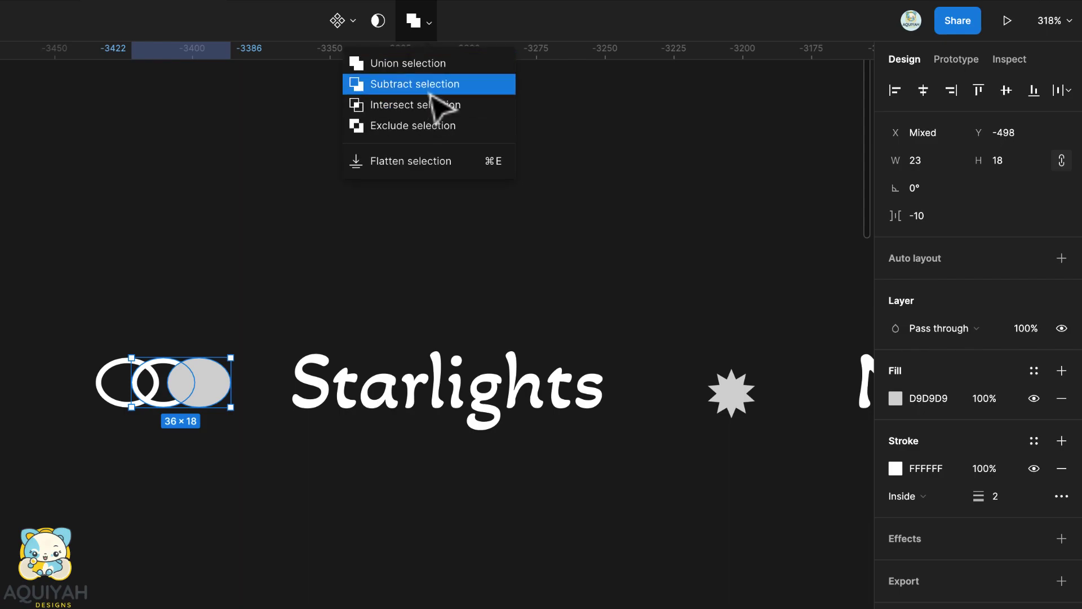
left_click(417, 84)
left_click(261, 454)
Copy the ring nearest Starlights onto the middle ring and give the copy a D9D9D9 fill without a stroke.
left_click(221, 307)
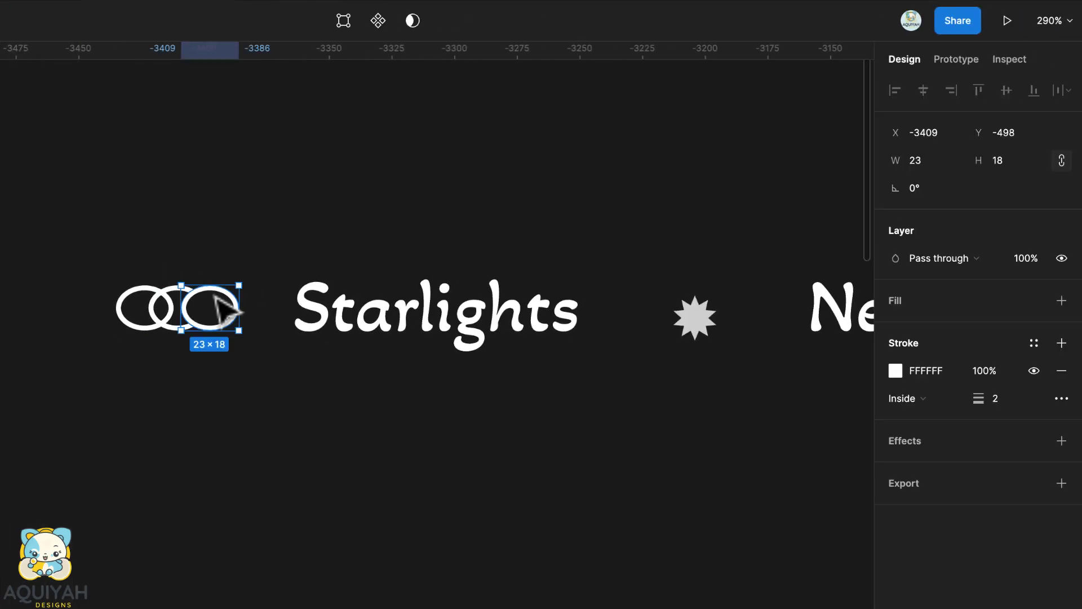
left_click_drag(215, 295, 184, 294)
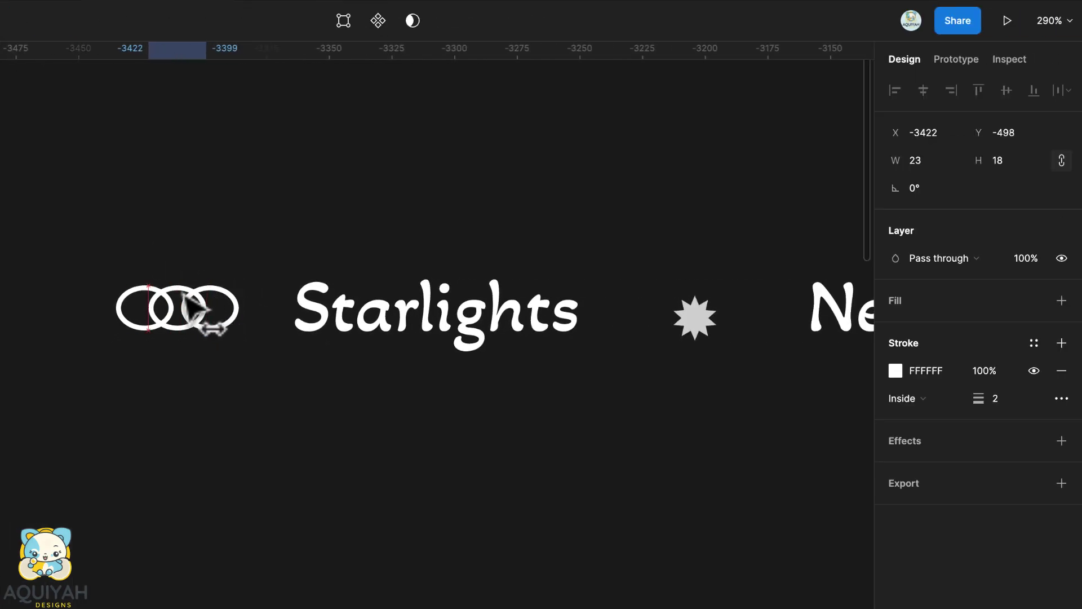
left_click(1061, 303)
left_click(1062, 399)
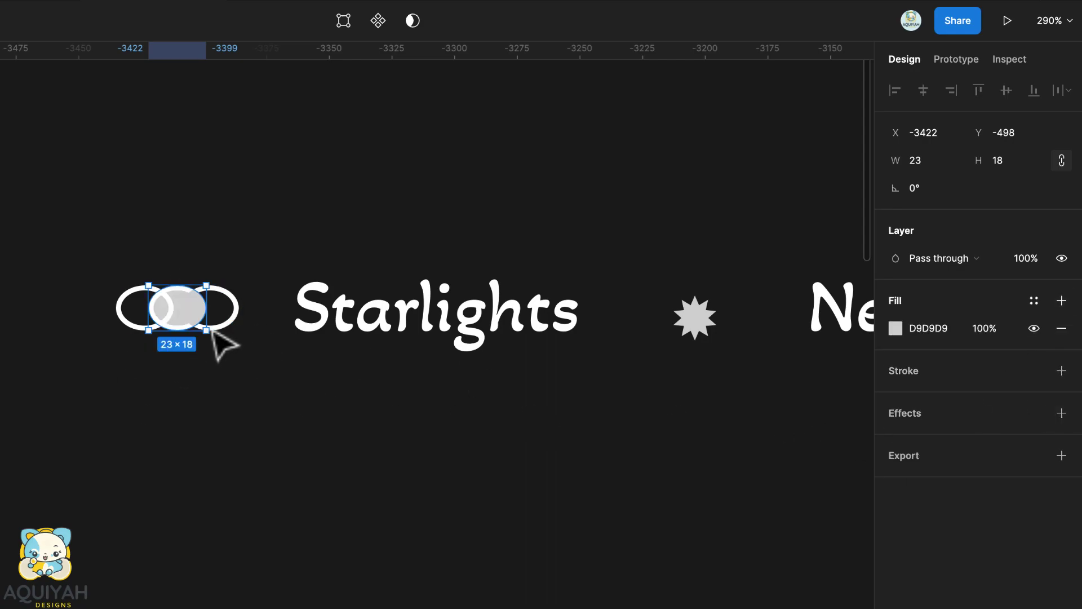
Bring the filled ellipse copy to the front and subtract it from the ring farthest from Starlights.
right_click(183, 316)
left_click(266, 462)
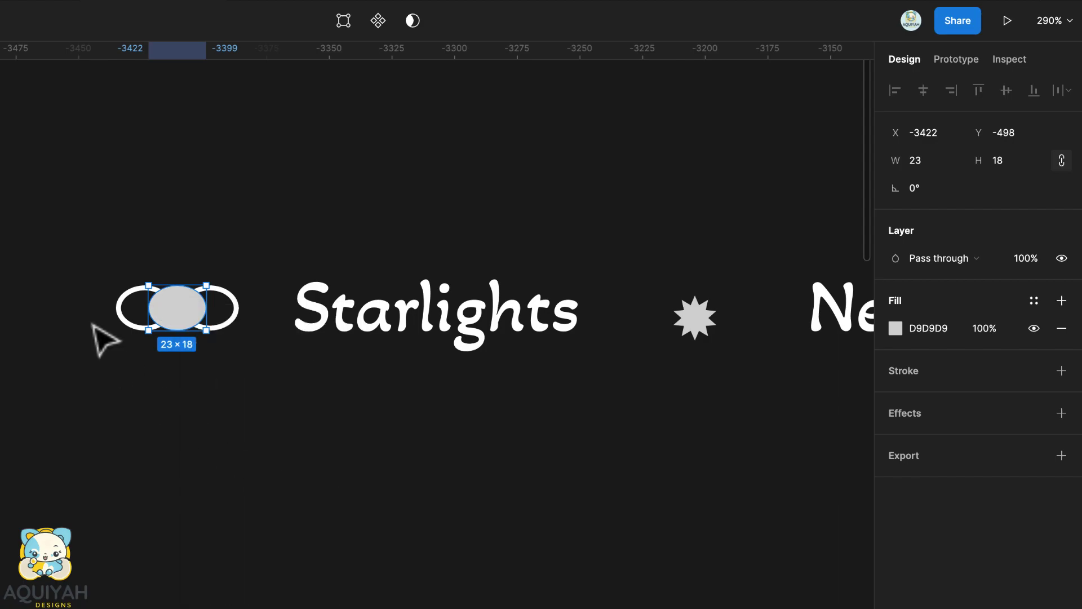
left_click(135, 310, "shift")
left_click(426, 20)
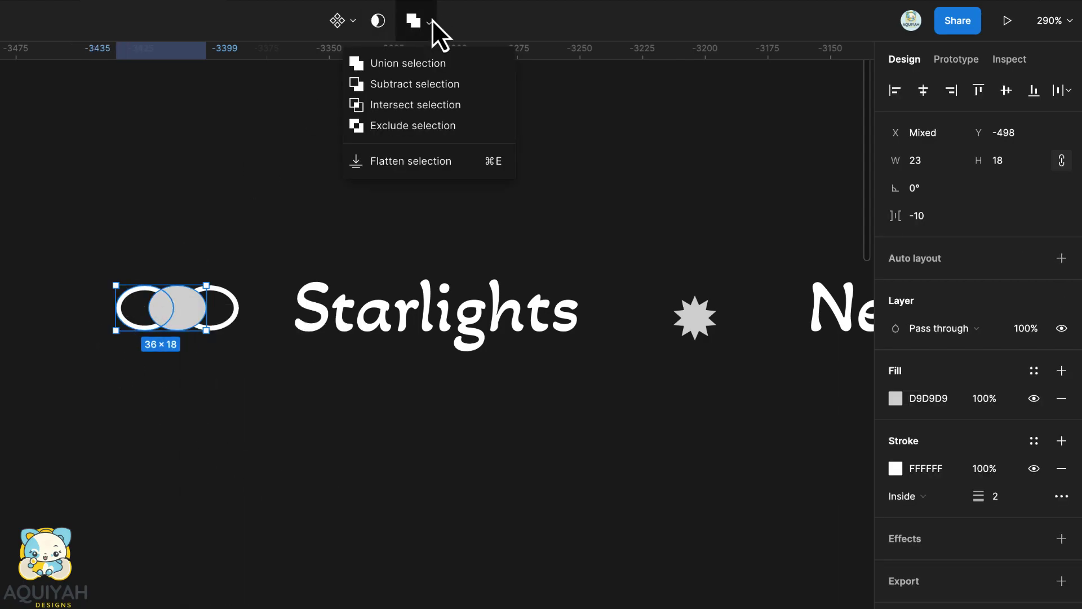
left_click(418, 84)
left_click(167, 257)
Unite the three interlocking rings into one shape with Union selection and deselect it.
left_click_drag(34, 237, 271, 381)
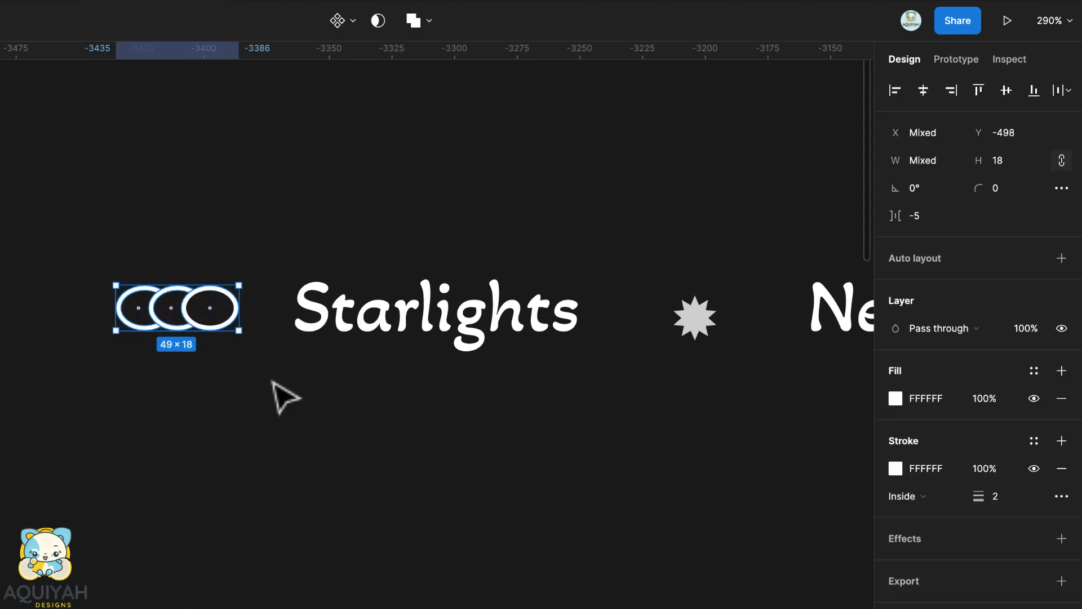
left_click(425, 28)
left_click(424, 65)
left_click(318, 434)
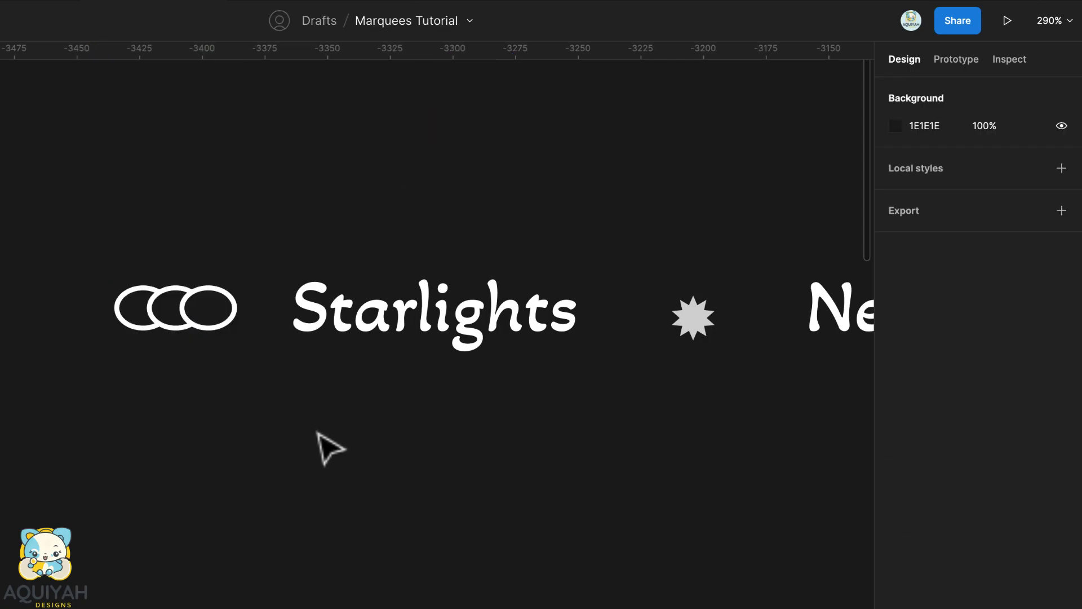
Tidy up the ring ornament, texts and stars into a row and set their horizontal spacing to 20.
scroll(318, 434, "down", 5)
scroll(319, 437, "right", 3)
left_click_drag(1, 338, 636, 472)
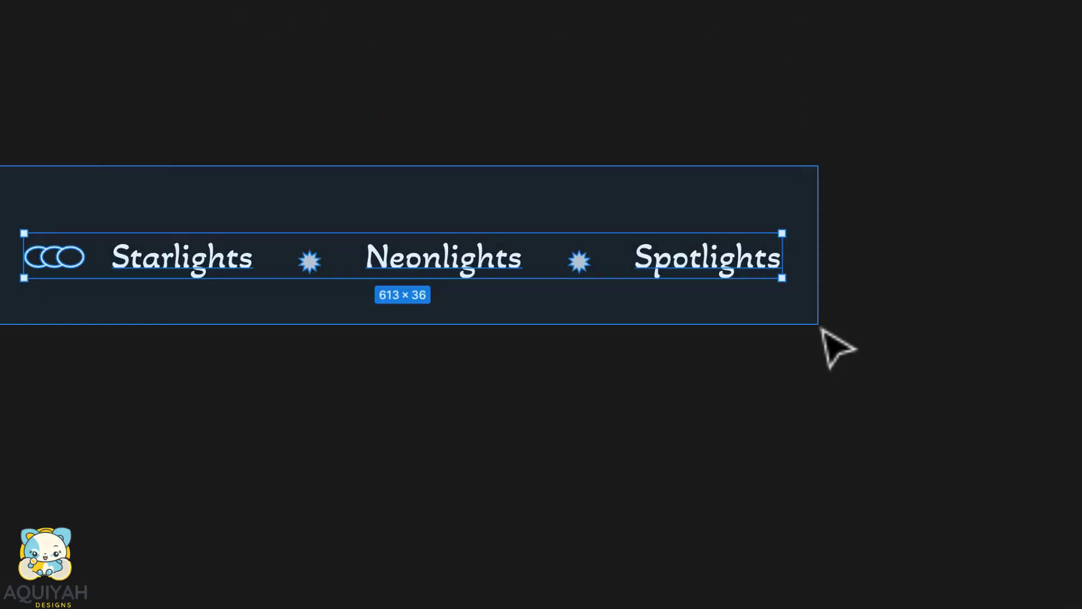
left_click(1064, 90)
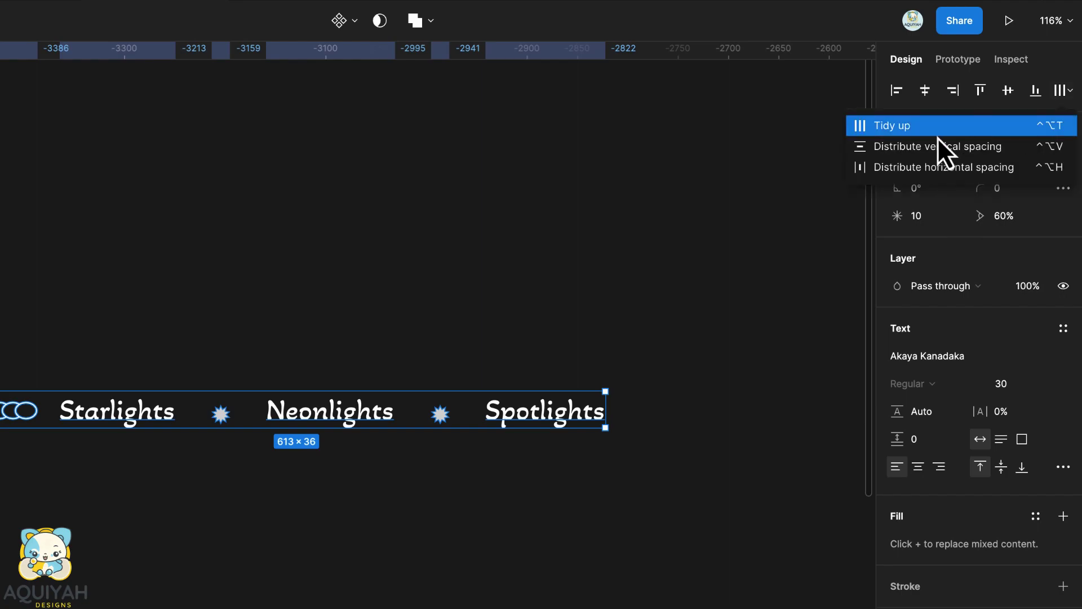
left_click(938, 131)
left_click_drag(898, 243, 887, 243)
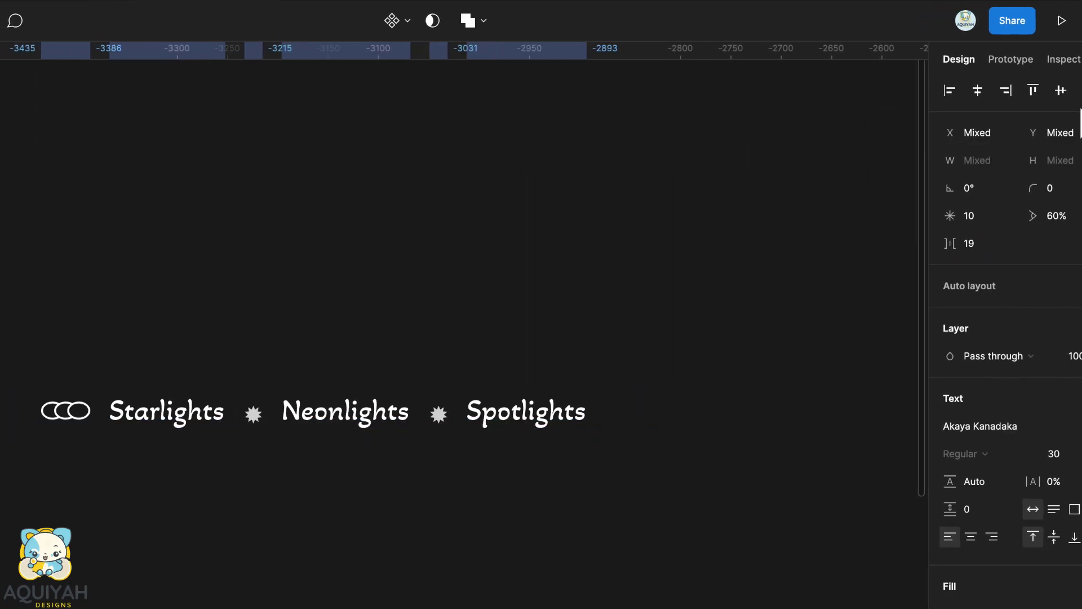
left_click(966, 248)
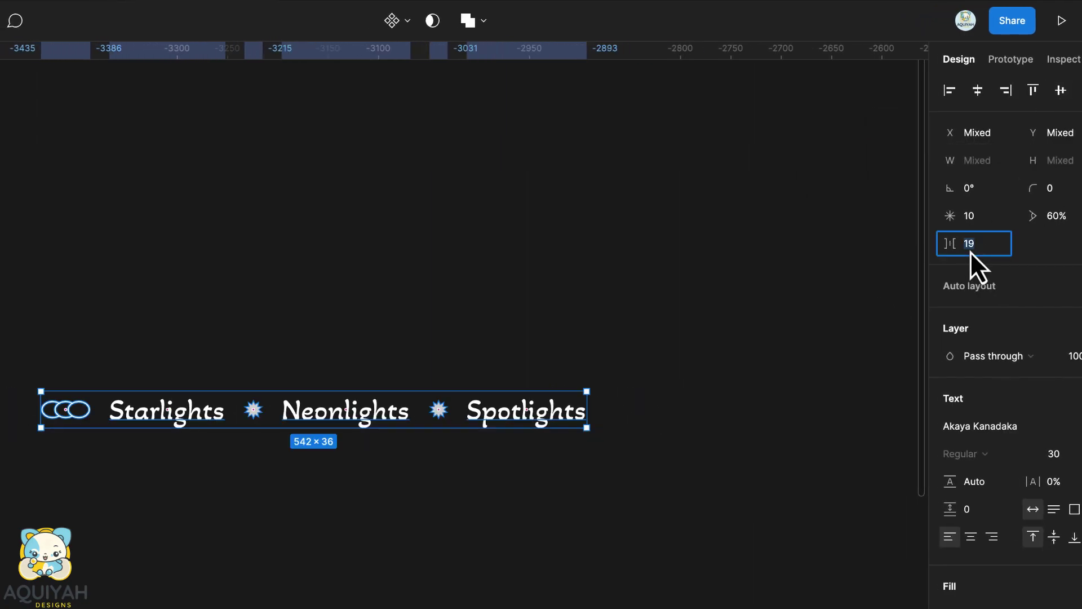
key("Up")
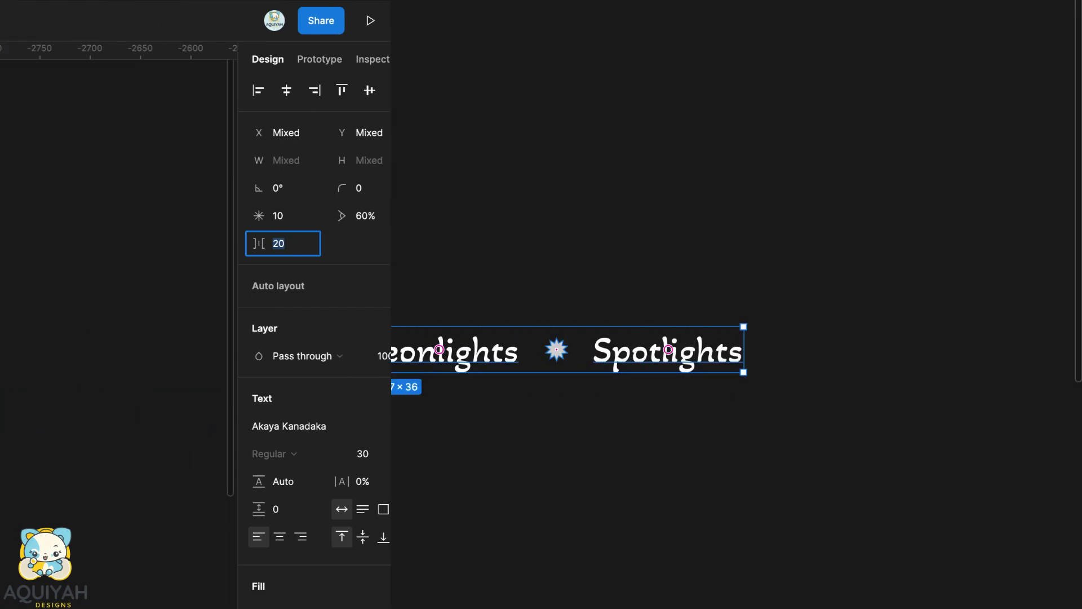
Duplicate the three texts and their two stars after Spotlights, and copy a star into the gap between the two sets.
left_click(192, 420)
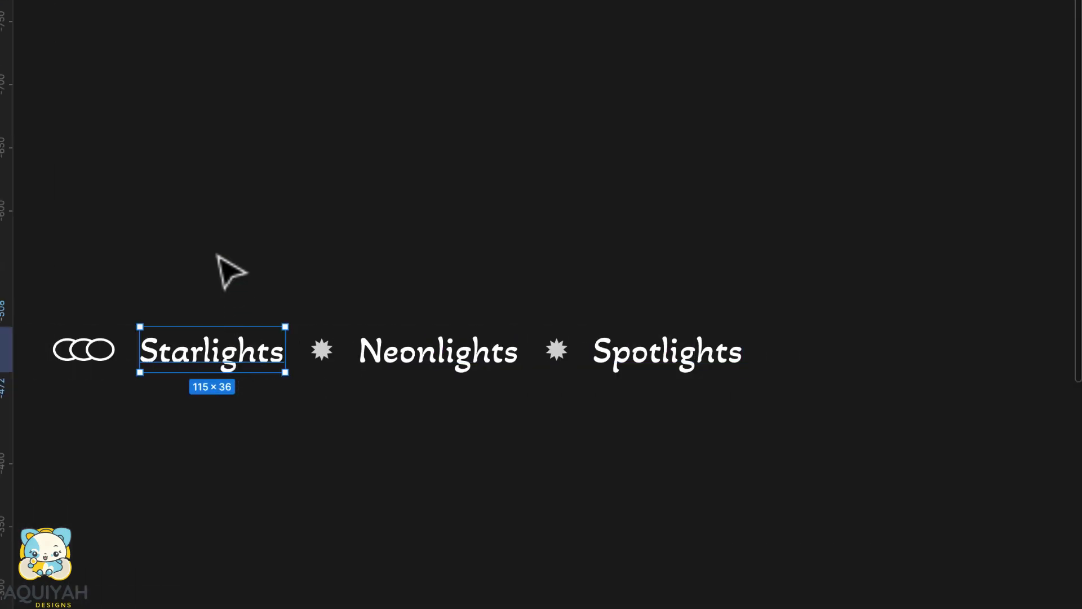
left_click_drag(154, 334, 618, 436)
left_click_drag(778, 381, 778, 381)
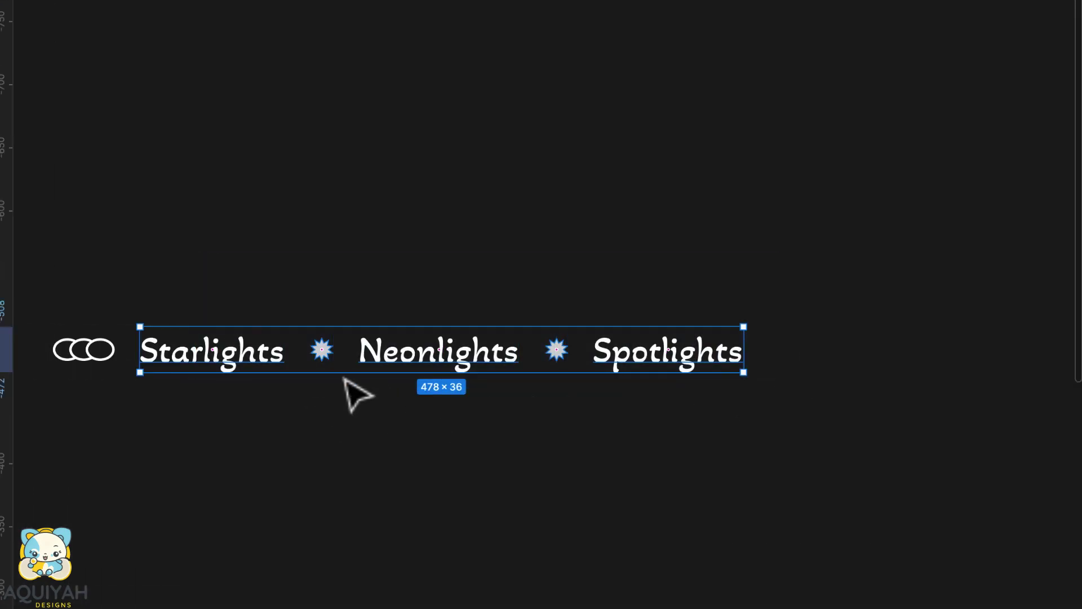
left_click_drag(242, 367, 874, 379)
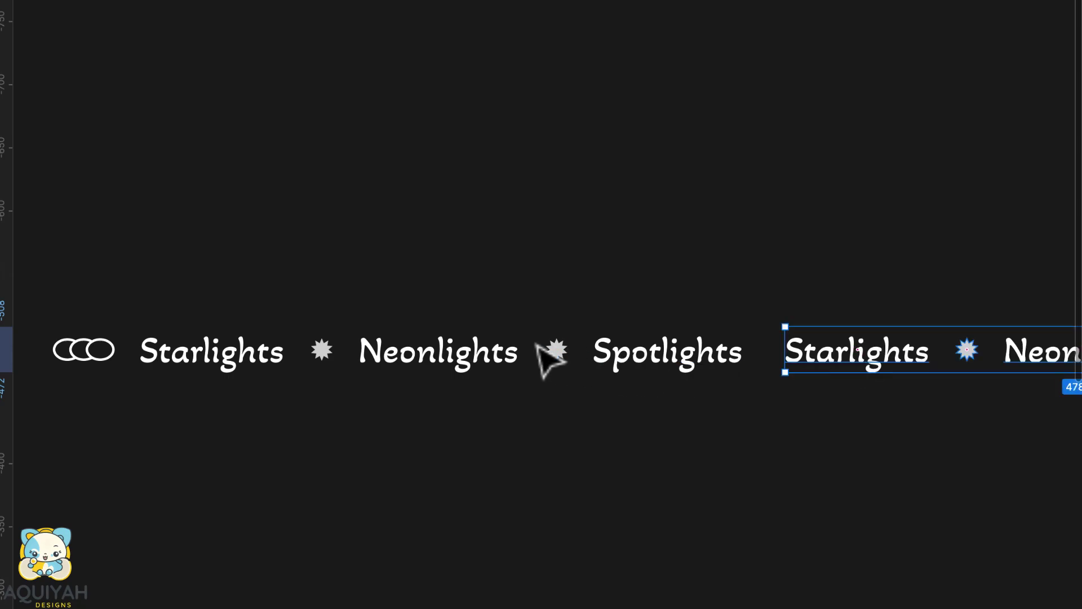
left_click(556, 350)
left_click_drag(563, 363, 768, 374)
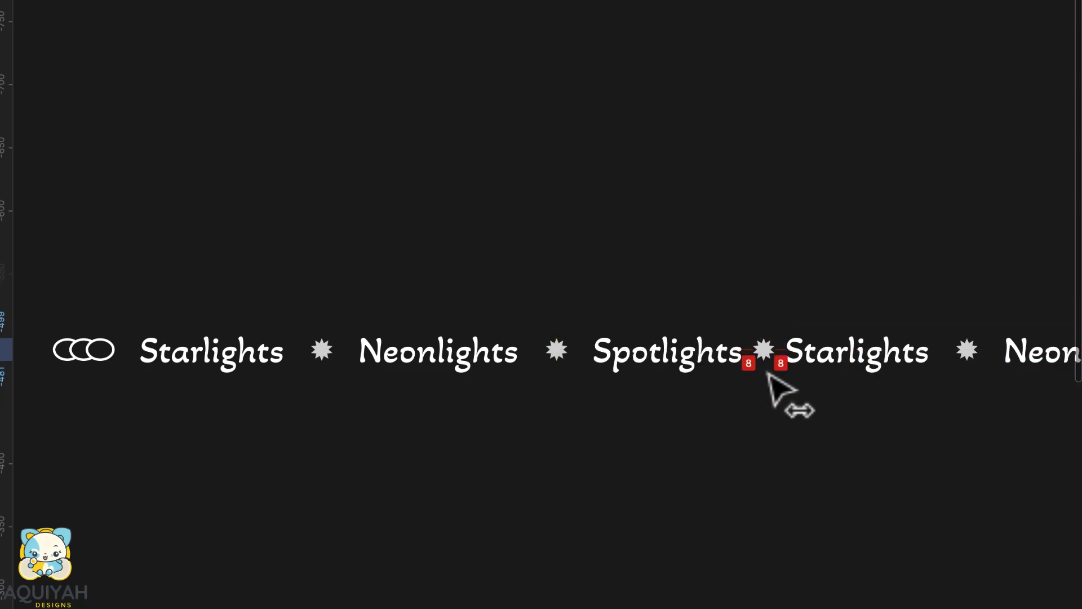
Space the extended row of texts and stars evenly and copy the ring ornament to its far end.
left_click_drag(150, 253, 1019, 428)
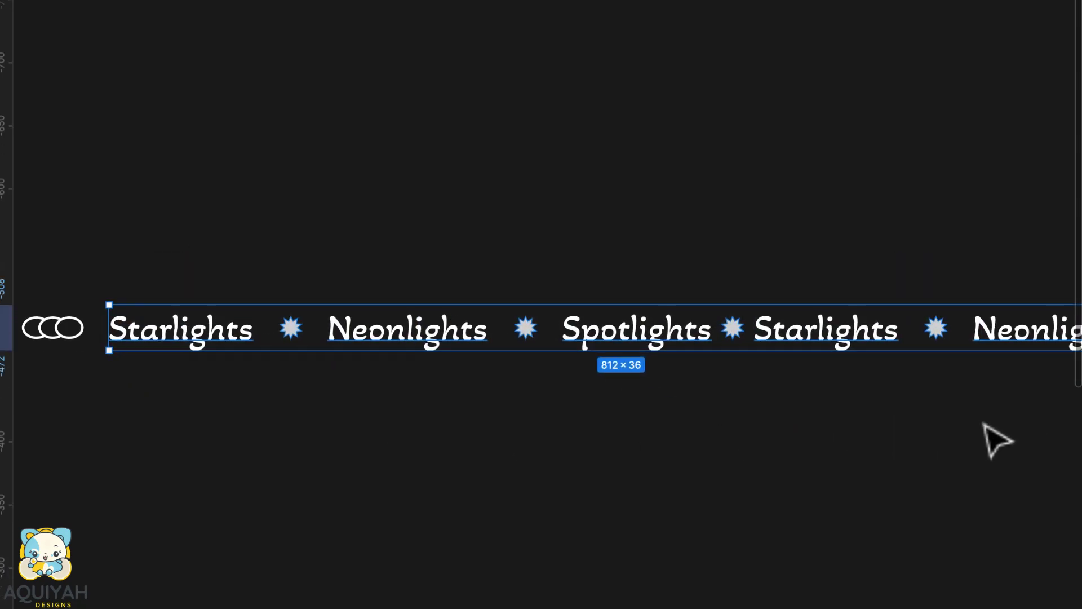
scroll(1004, 424, "down", 3)
scroll(1008, 425, "right", 3)
left_click(190, 402)
left_click_drag(190, 401, 990, 420)
Group the entire row with both ring ornaments and place a duplicate of the group after its far end.
left_click_drag(87, 256, 830, 484)
key("ctrl+g")
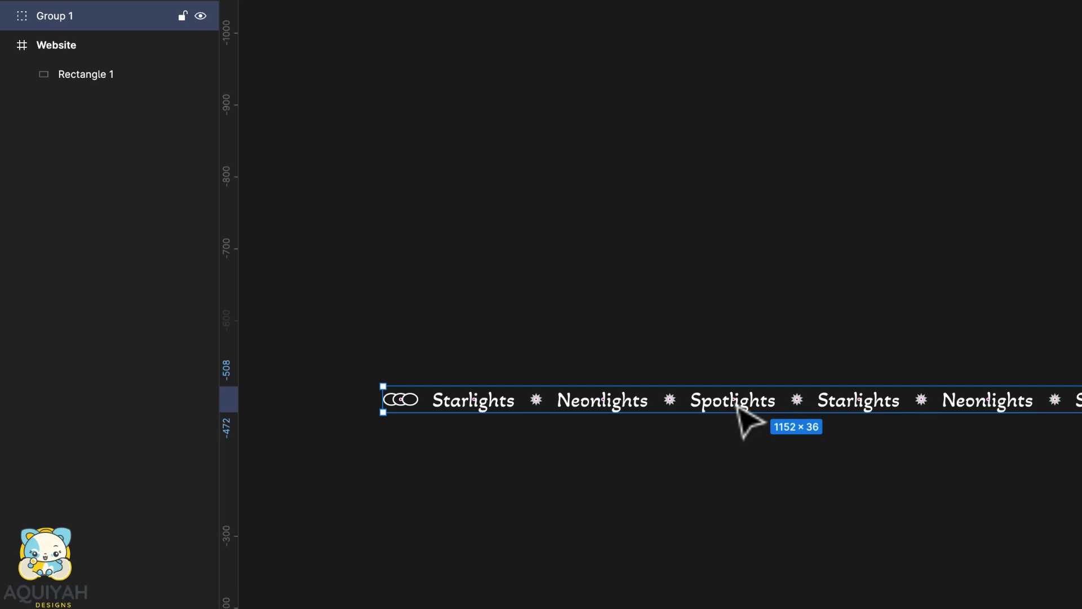
key("ctrl+d")
scroll(744, 422, "down", 1)
scroll(743, 423, "right", 2)
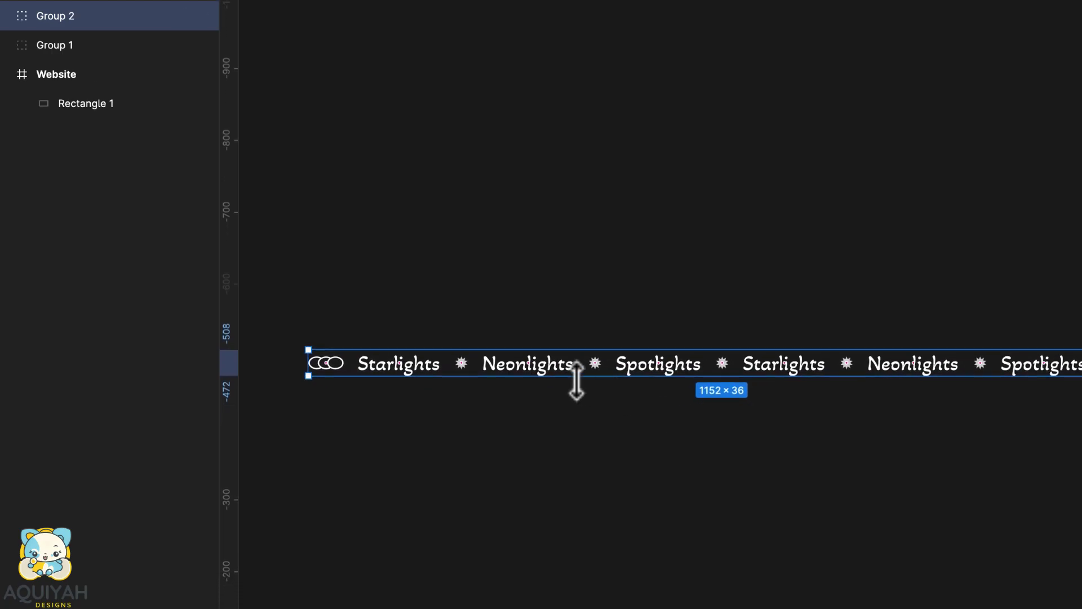
left_click_drag(576, 381, 798, 371)
Remove the leading ring ornament from the duplicate group and set the spacing between the two groups to 20.
double_click(612, 364)
left_click(646, 365)
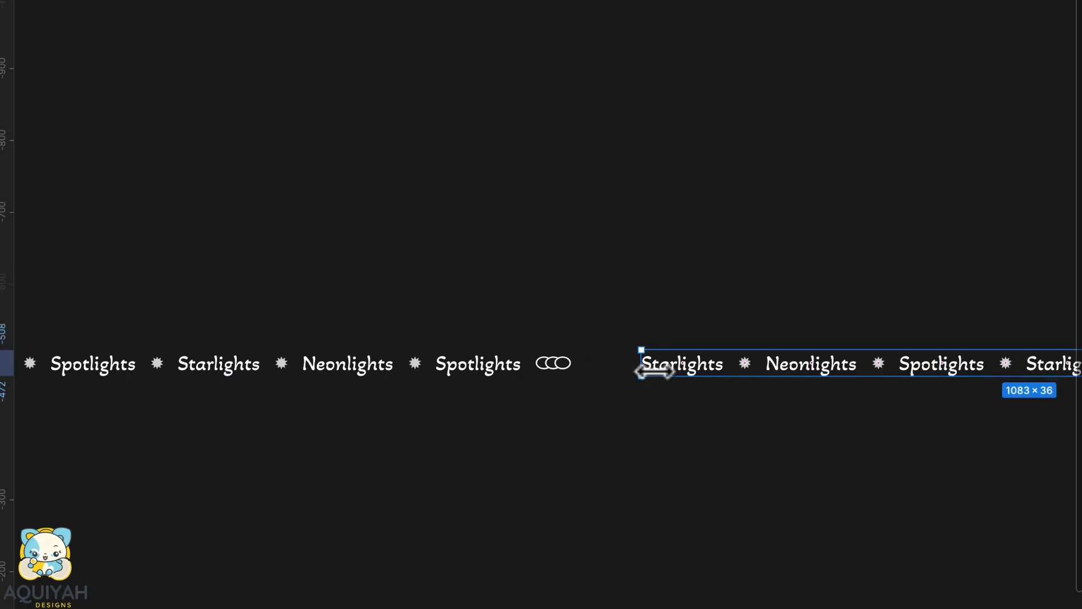
left_click(564, 364, "shift")
left_click(905, 253)
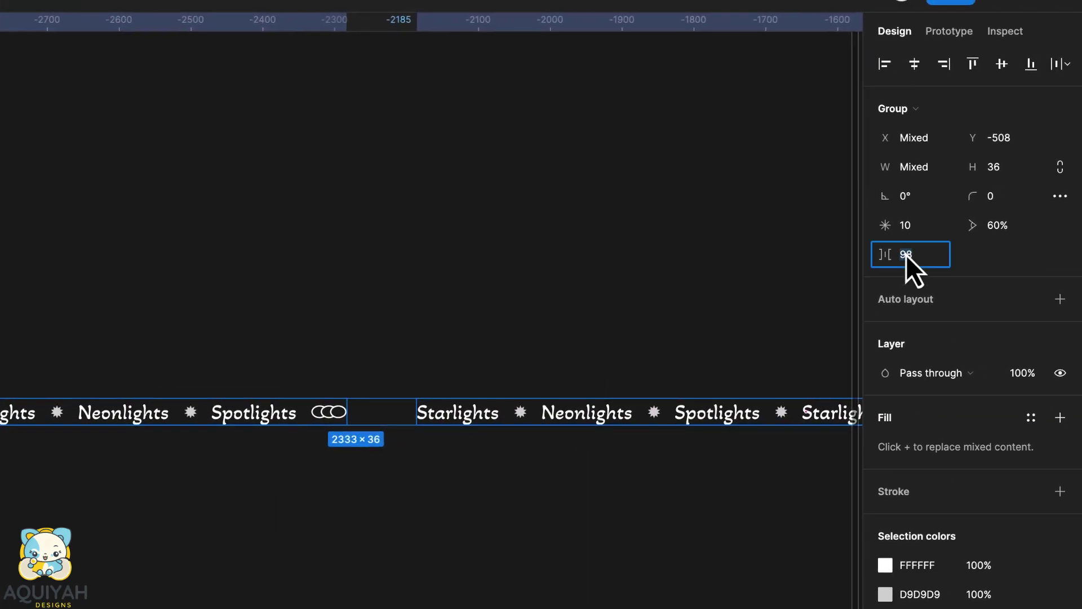
type("20")
key("Return")
Wrap the two groups in a frame and narrow it to 1152 wide, ending at the middle ring ornament.
right_click(250, 482)
left_click(334, 553)
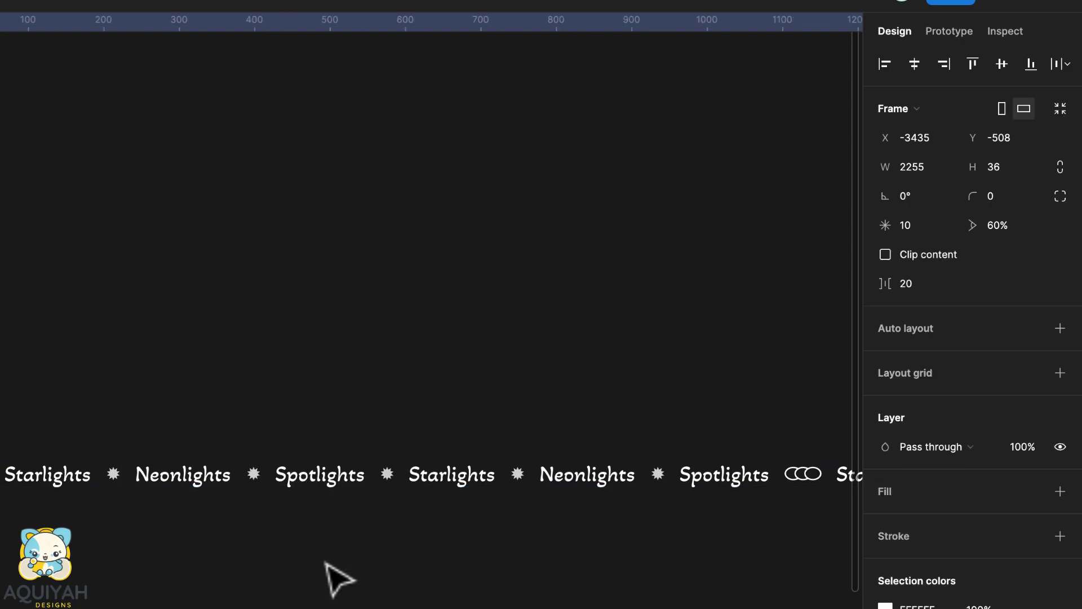
scroll(96, 500, "right", 3)
scroll(599, 474, "down", 3)
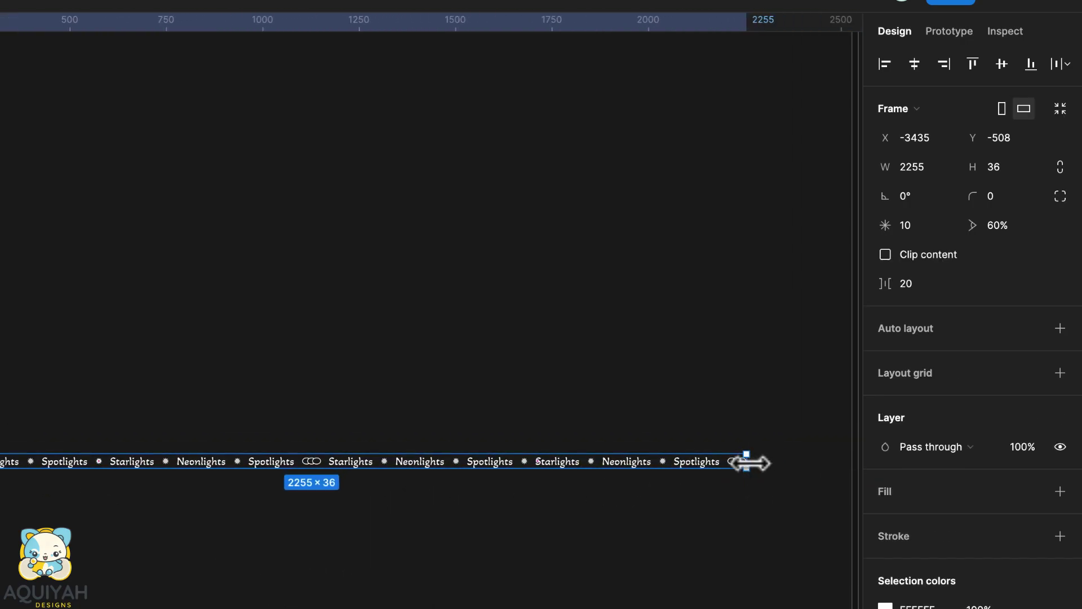
left_click_drag(747, 462, 334, 474)
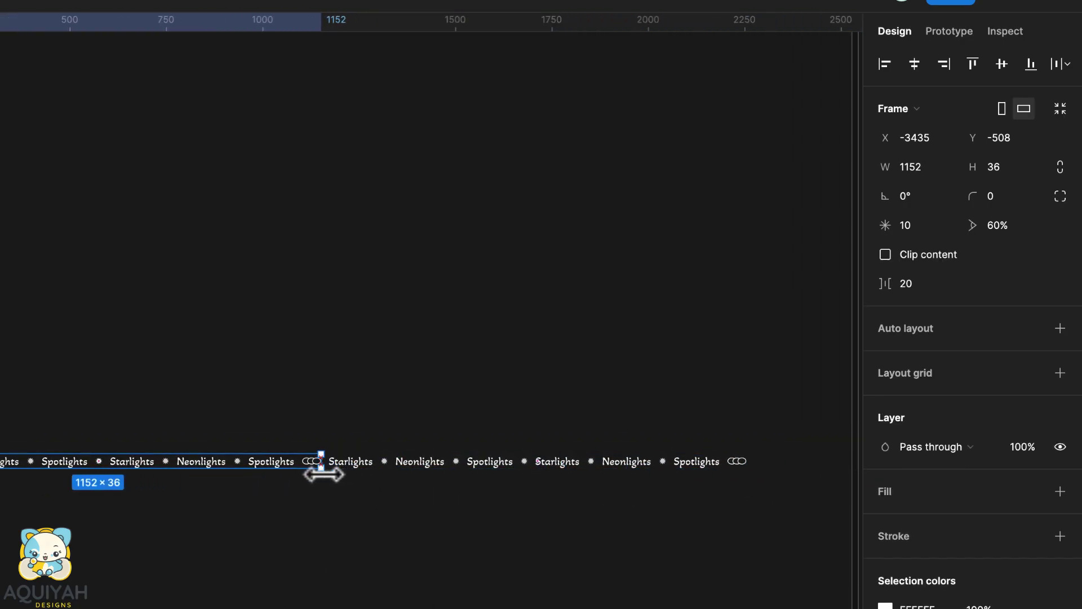
Enable content clipping on the marquee frame and name the frame 1.
scroll(321, 471, "up", 5)
scroll(179, 552, "left", 10)
scroll(186, 554, "up", 1)
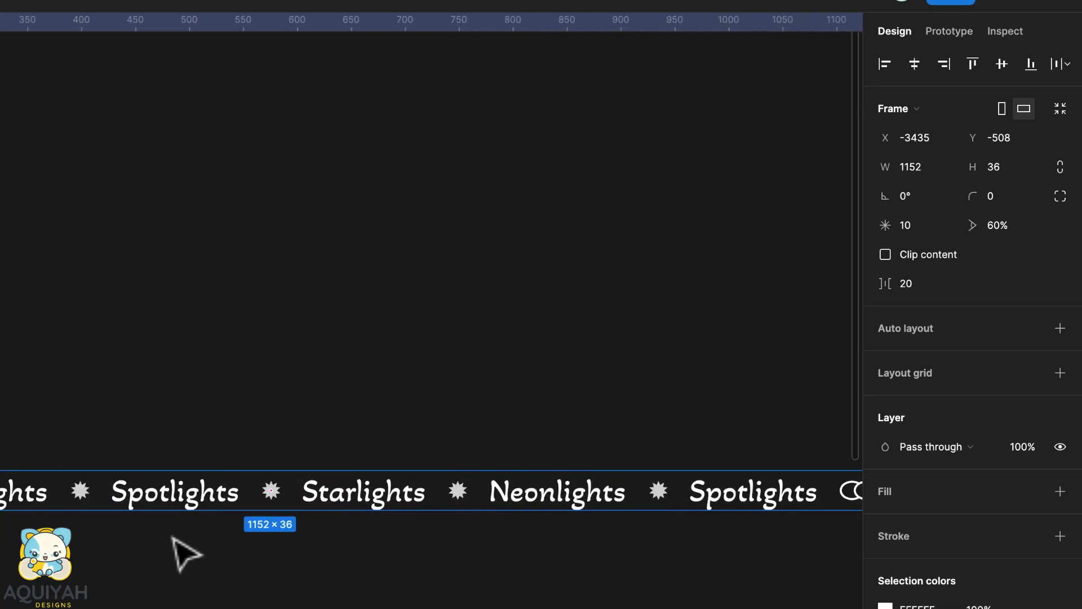
left_click(885, 255)
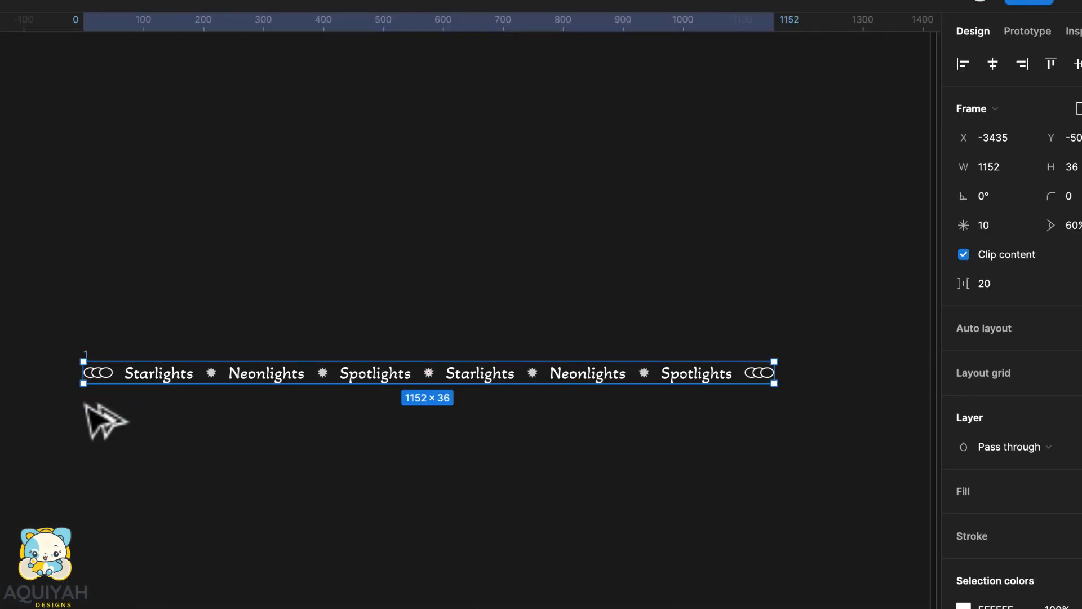
Place a duplicate named 2 below frame 1 and shift its content left until the final ring ornament meets the frame's end.
left_click(441, 437)
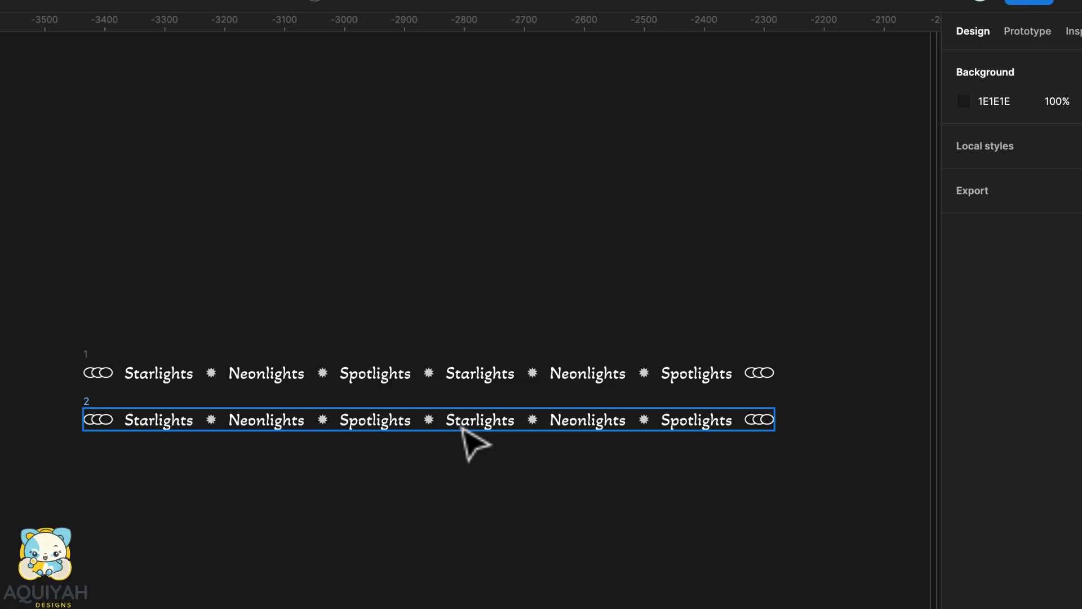
left_click(481, 427)
left_click_drag(678, 426, 194, 428)
left_click_drag(482, 430, 372, 432)
left_click(411, 591)
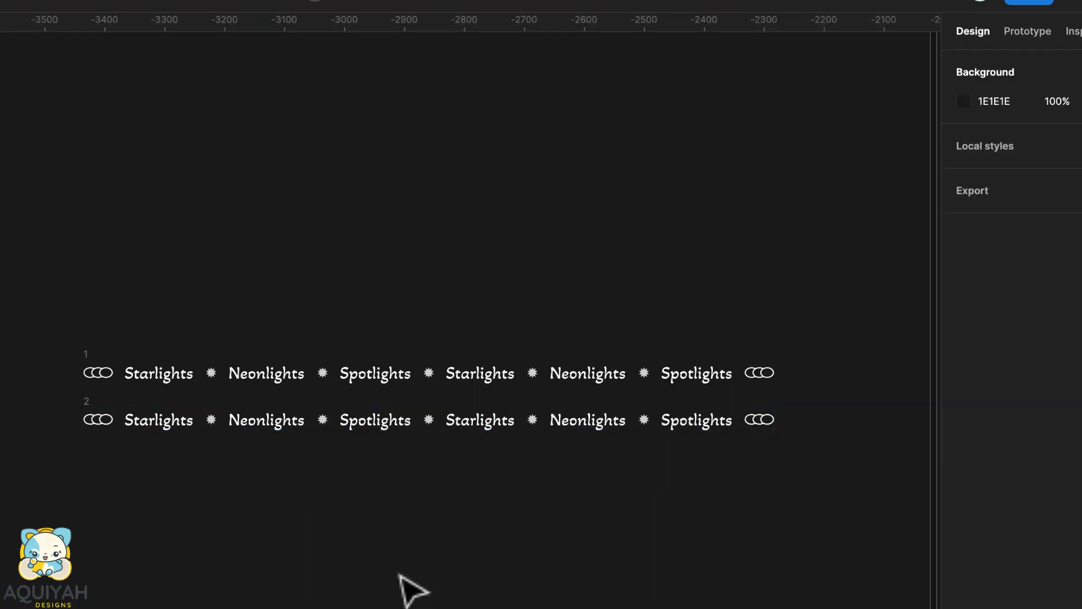
Combine frames 1 and 2 into a component set named Infinite scroll (left).
left_click(89, 417)
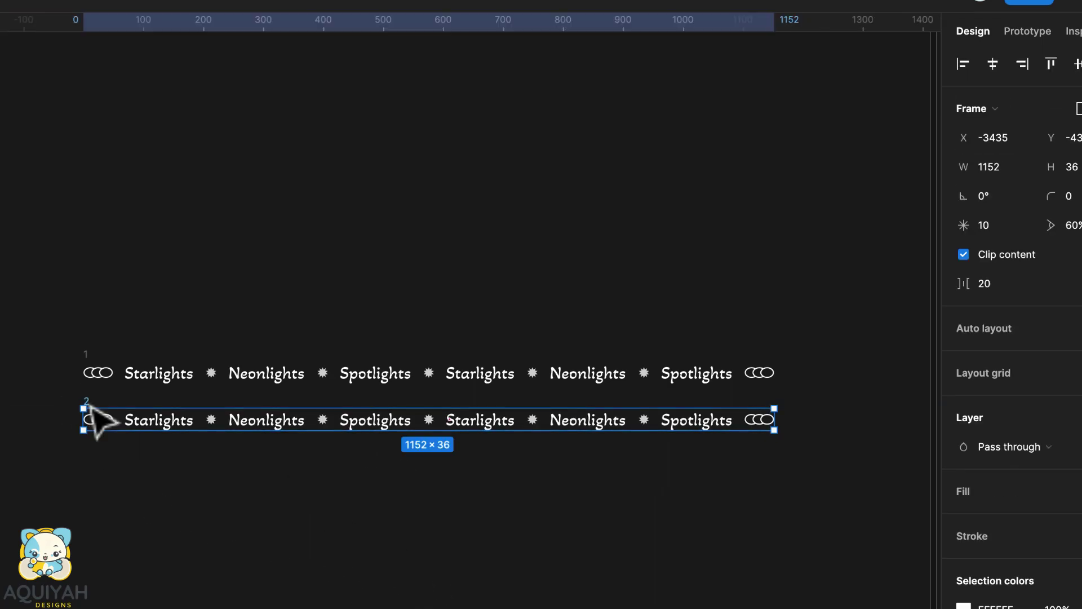
left_click(90, 366, "shift")
left_click(390, 1)
left_click(383, 85)
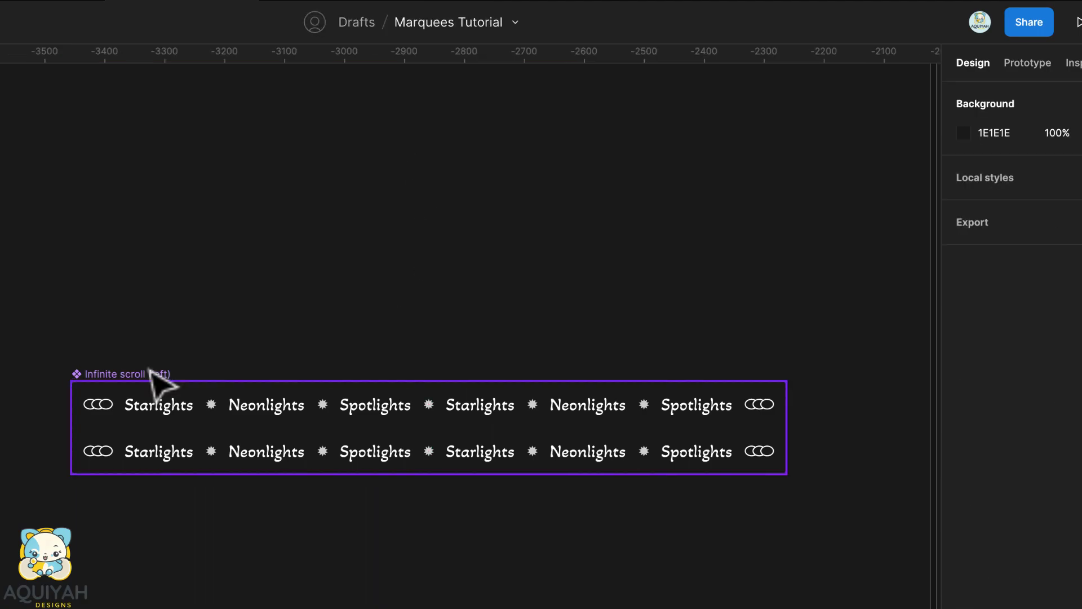
Add a prototype connection from variant 1 to variant 2 of the Infinite scroll (left) component set.
left_click(160, 383)
left_click(1028, 63)
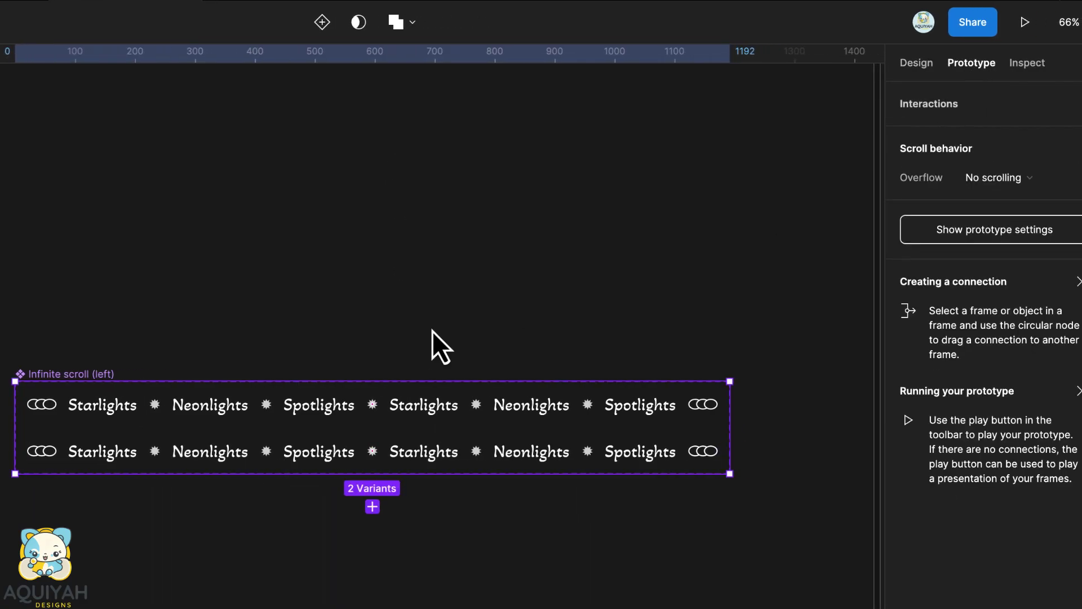
left_click(427, 410)
left_click_drag(377, 421, 367, 458)
Set the connection's trigger to After delay with a delay of 1 ms.
left_click(737, 177)
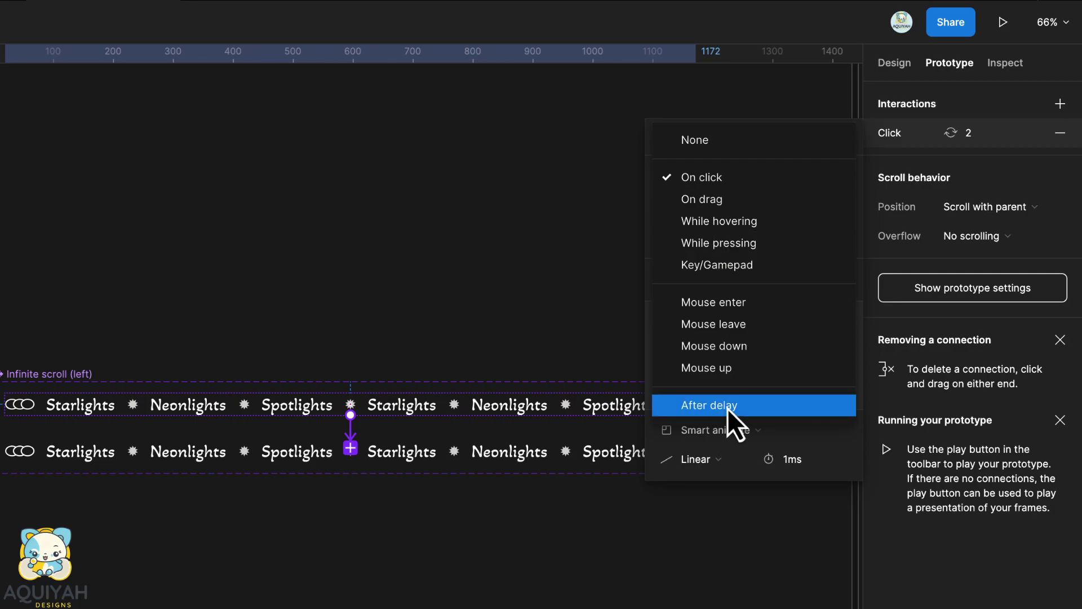
left_click(727, 405)
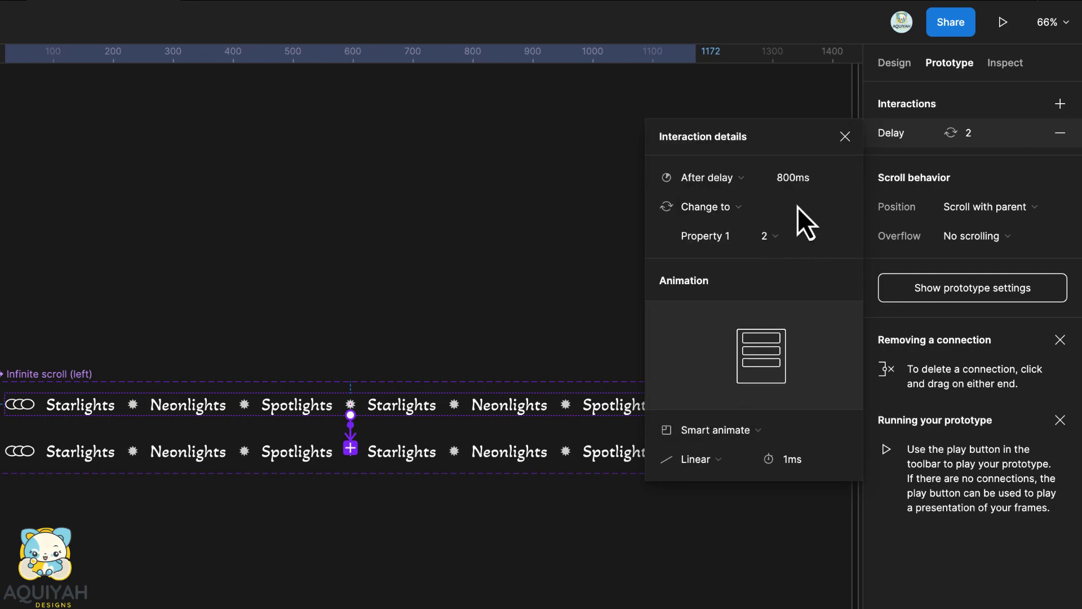
left_click(804, 189)
type("1")
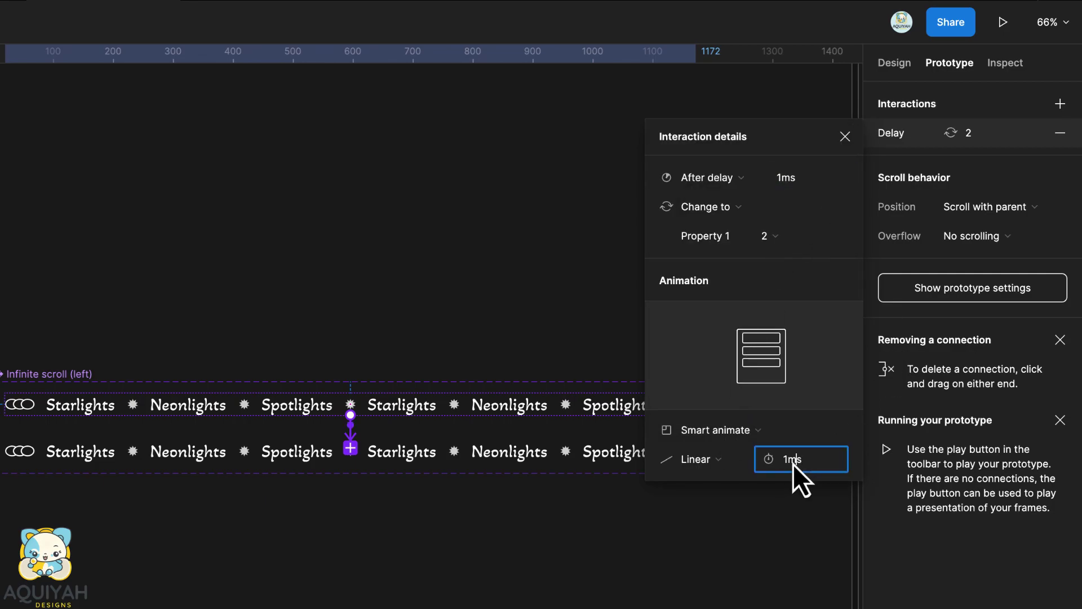
Set the connection's animation to Smart animate with Linear easing and a duration of 10000 ms.
left_click(727, 430)
left_click(712, 432)
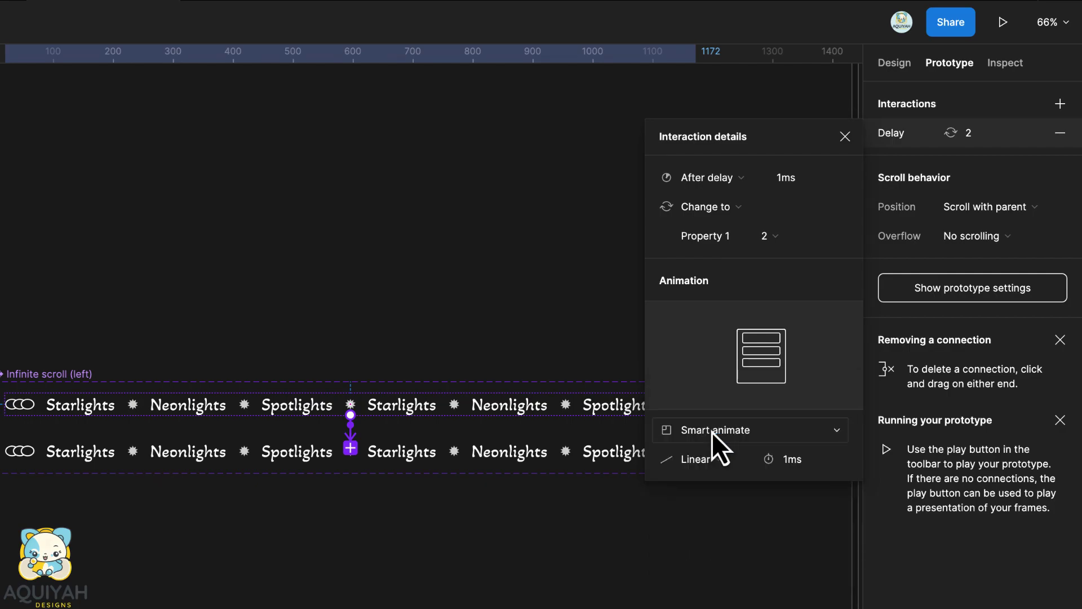
left_click(706, 460)
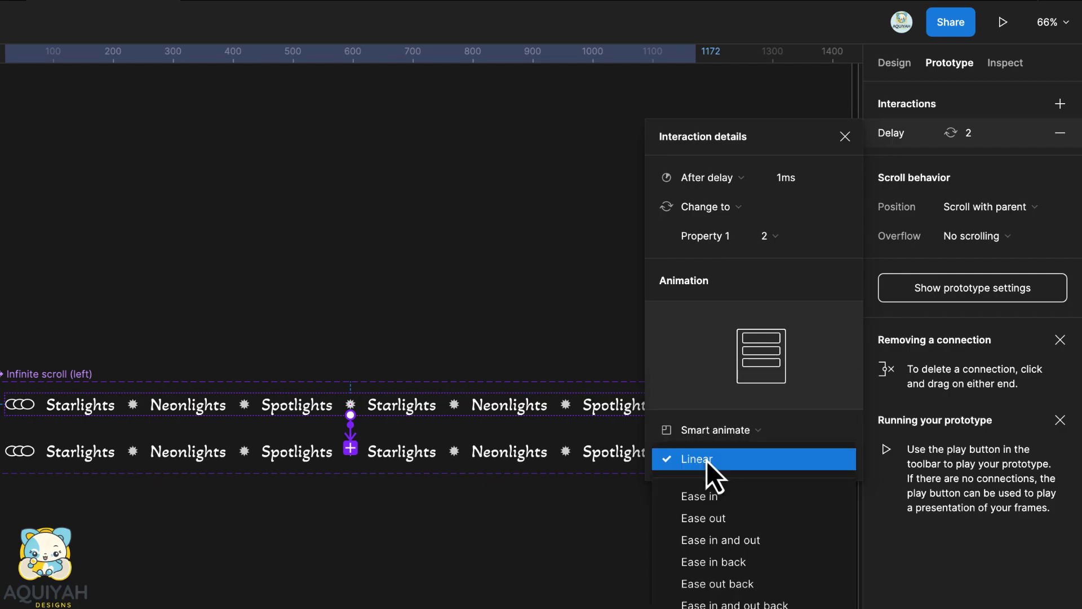
left_click(705, 460)
left_click(803, 462)
type("1")
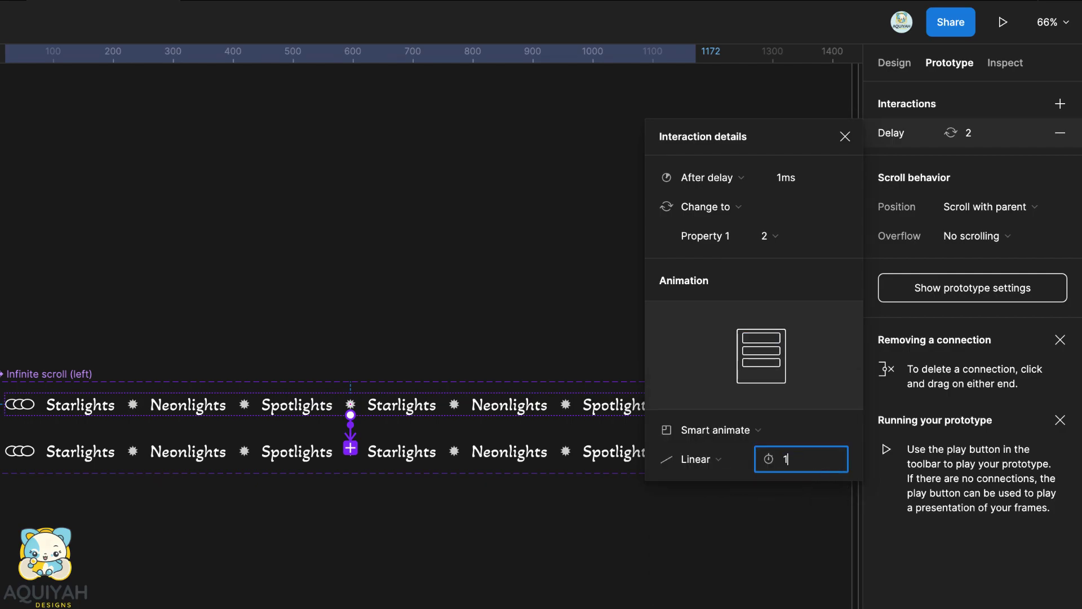
type("0000")
key("Return")
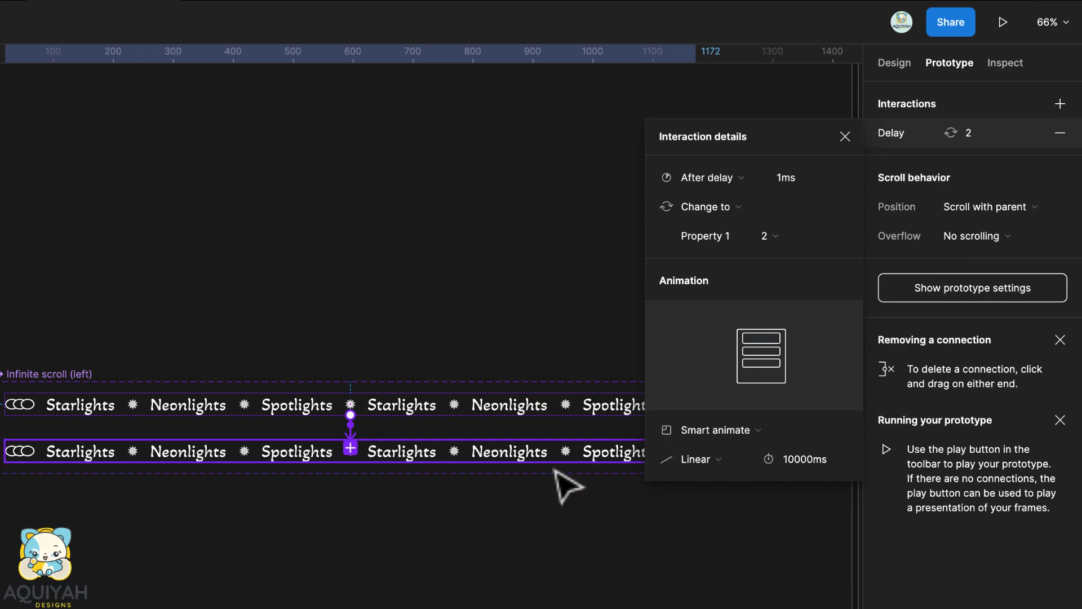
Connect variant 2 back to variant 1 with an After delay trigger of 1 ms and an animation duration of 1 ms.
left_click(474, 457)
left_click(427, 417)
left_click(701, 176)
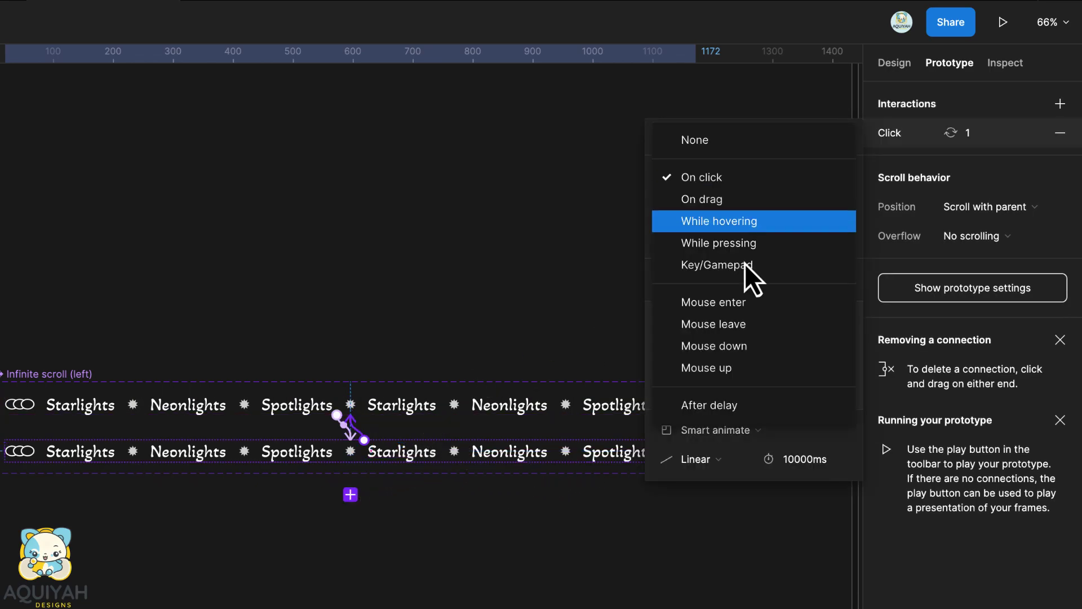
left_click(739, 406)
left_click(787, 184)
type("1ms")
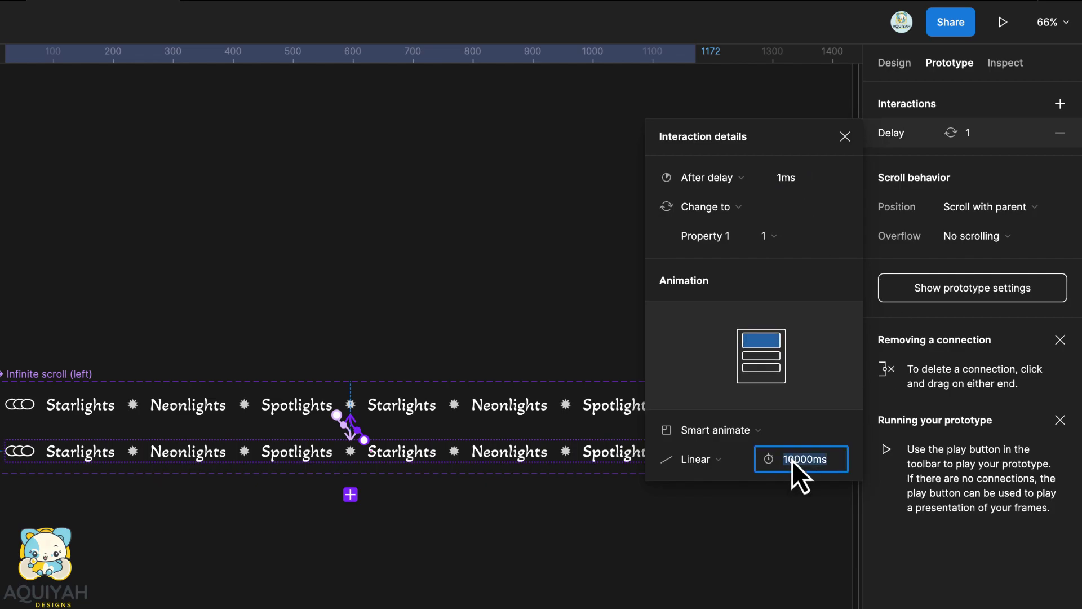
type("1")
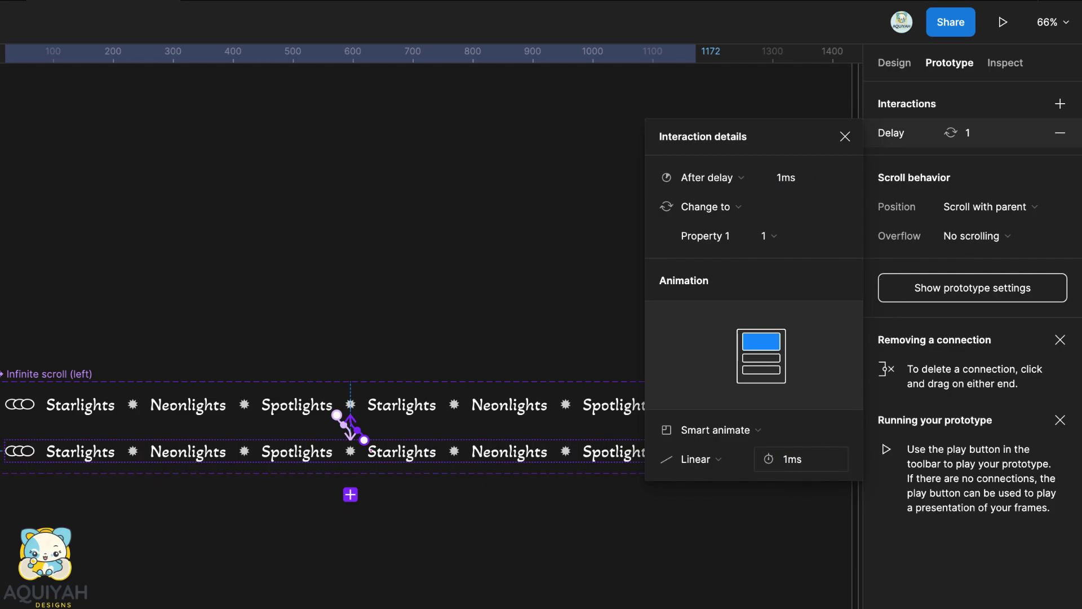
key("Escape")
Duplicate the Infinite scroll (left) component set directly below the original and rename the copy Infinite scroll (right).
left_click(77, 373)
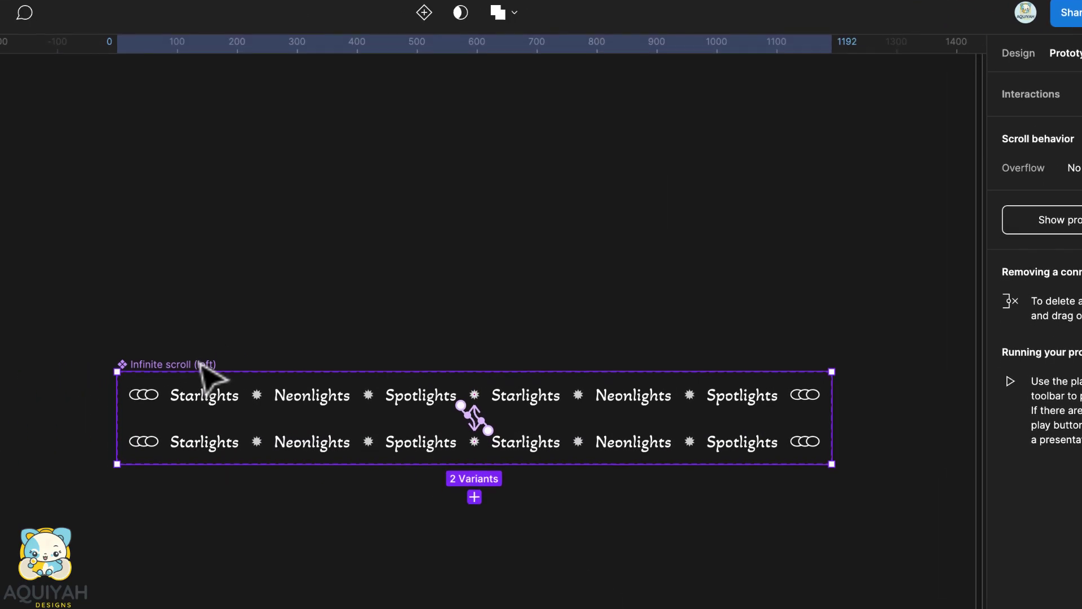
left_click_drag(201, 364, 212, 507)
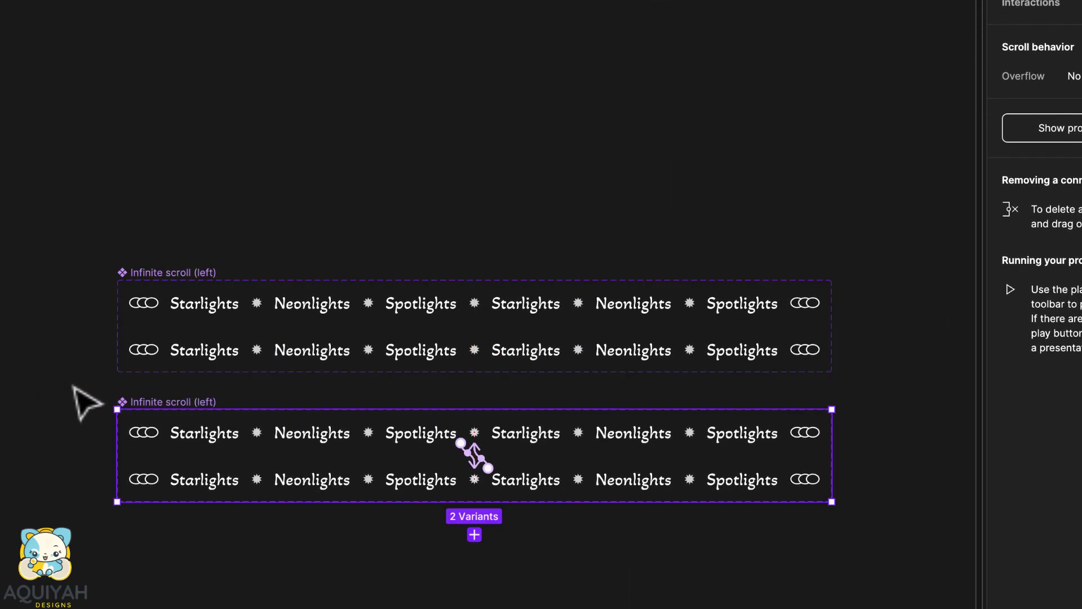
left_click(75, 388)
Shift the text group in the upper variant of Infinite scroll (right) far to the left within its frame.
left_click(671, 448)
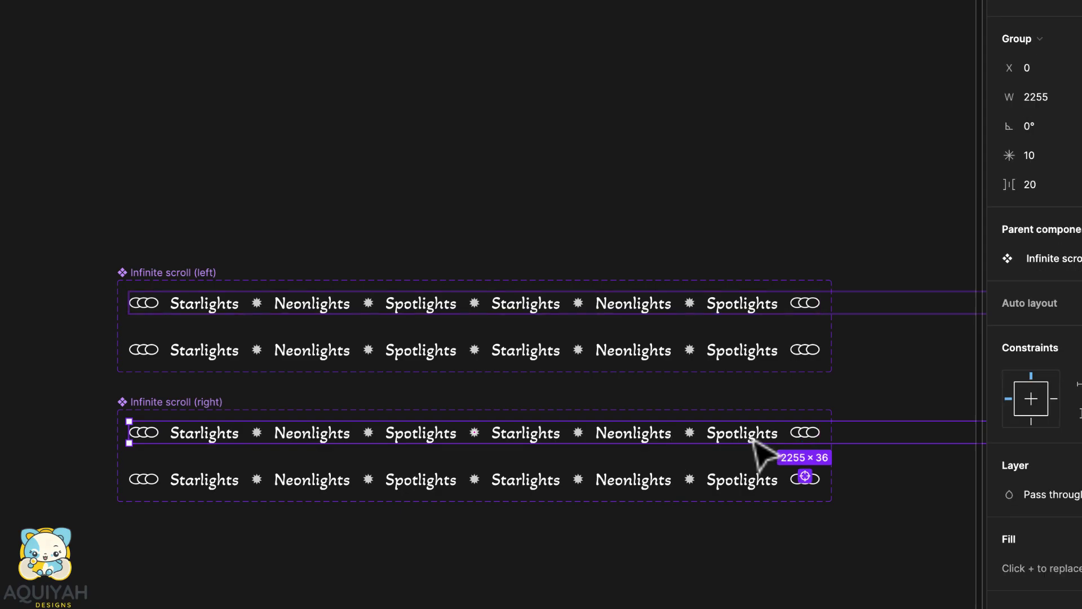
left_click_drag(761, 451, 341, 436)
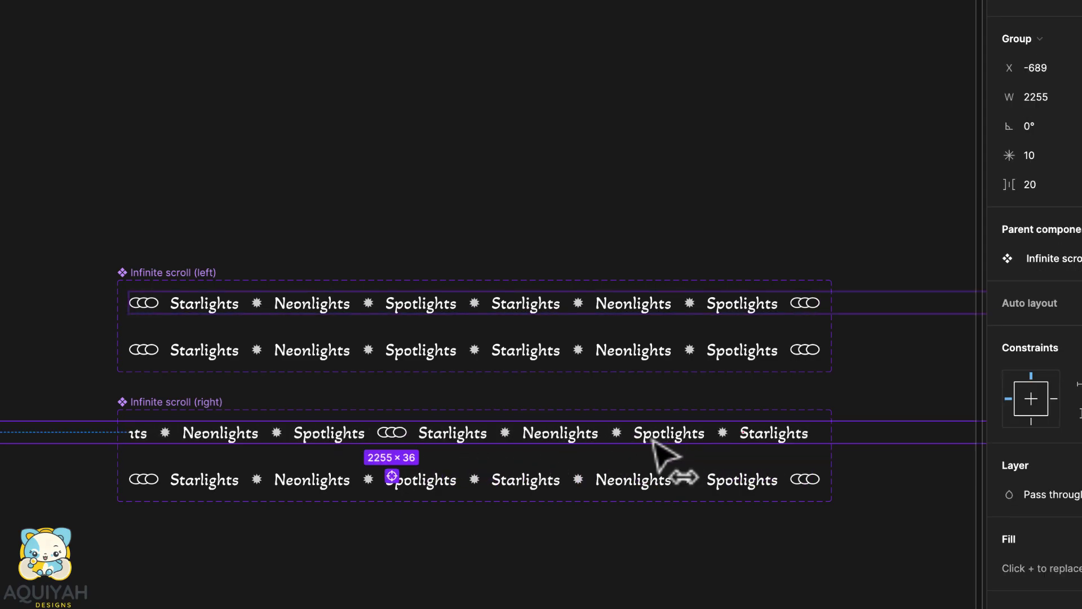
left_click_drag(653, 441, 421, 442)
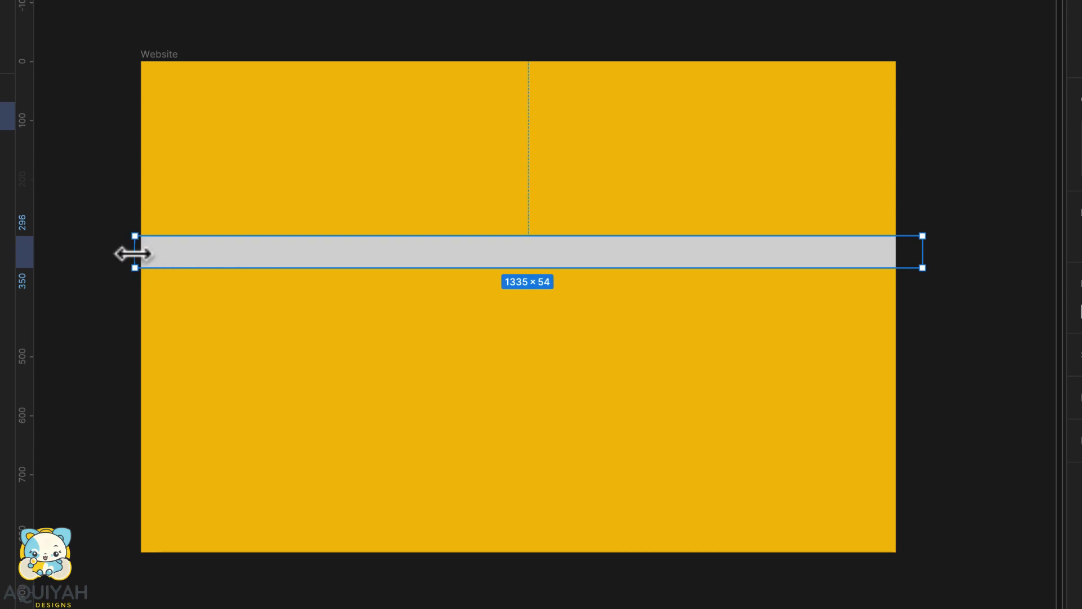
Fill the banner rectangle in the Website frame with green 26D342 and add a black 000000 stroke.
left_click(991, 306)
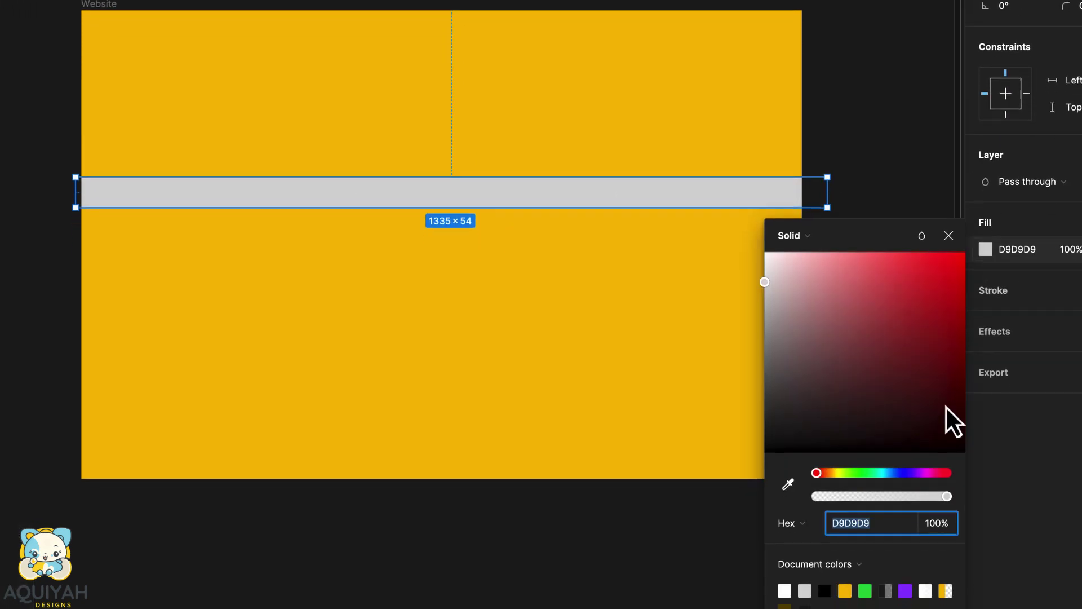
left_click(865, 589)
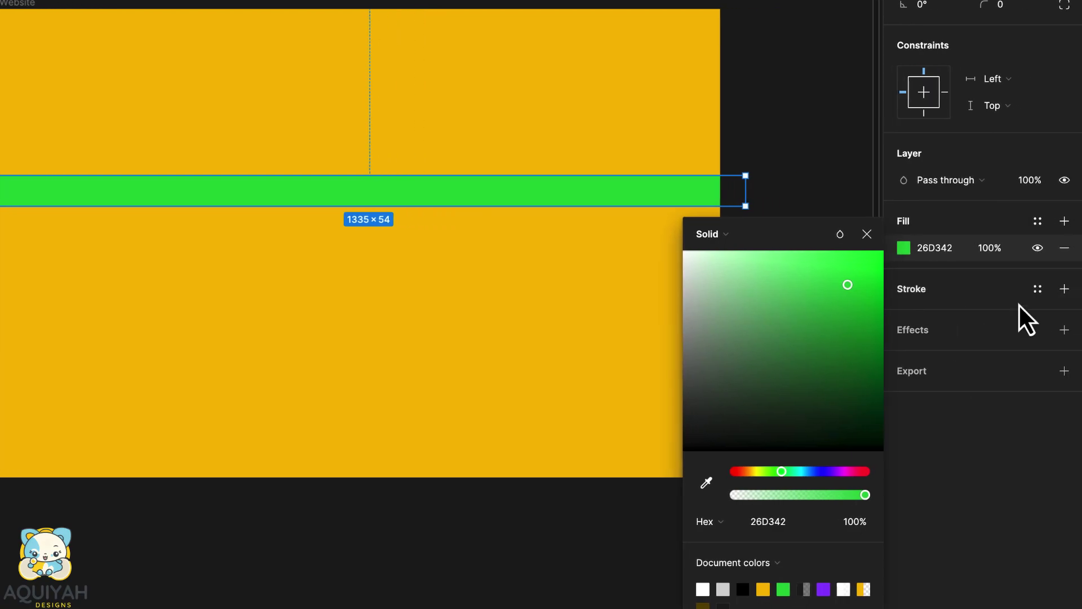
left_click(1062, 288)
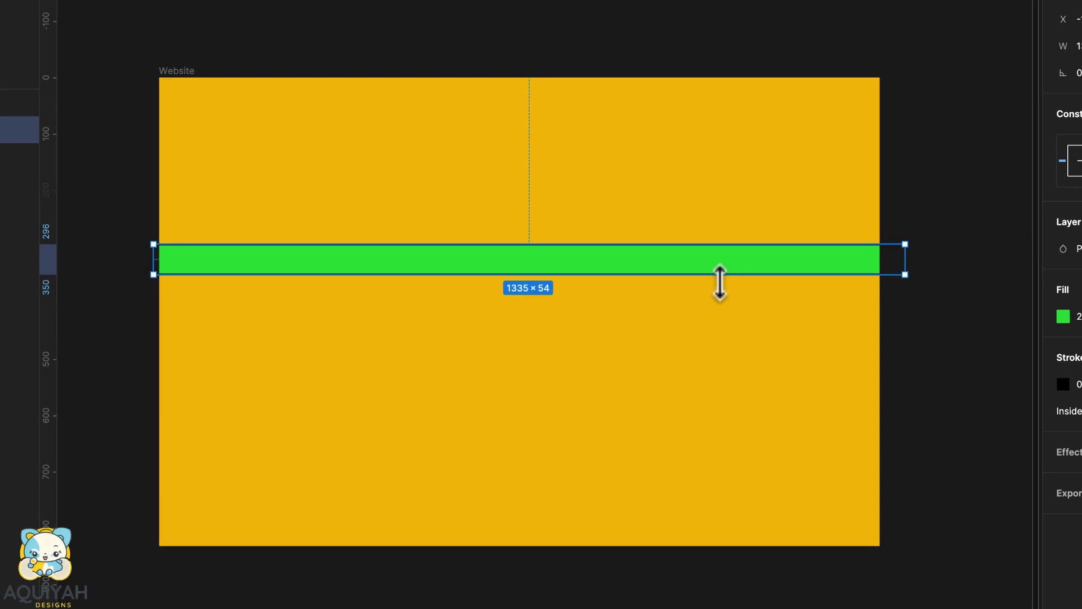
Increase the green banner rectangle's height to 70.
left_click_drag(720, 282, 720, 291)
left_click(756, 201)
left_click(722, 276)
Place an instance of the Infinite scroll (left) component from the local components on the green banner.
left_click(93, 28)
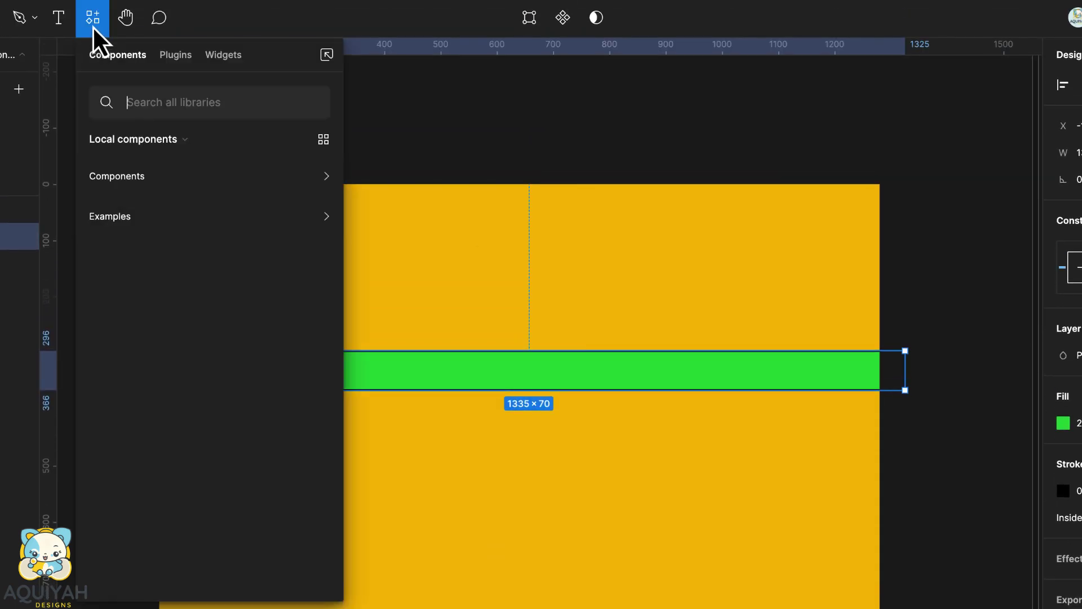
left_click(113, 176)
left_click_drag(110, 221, 550, 371)
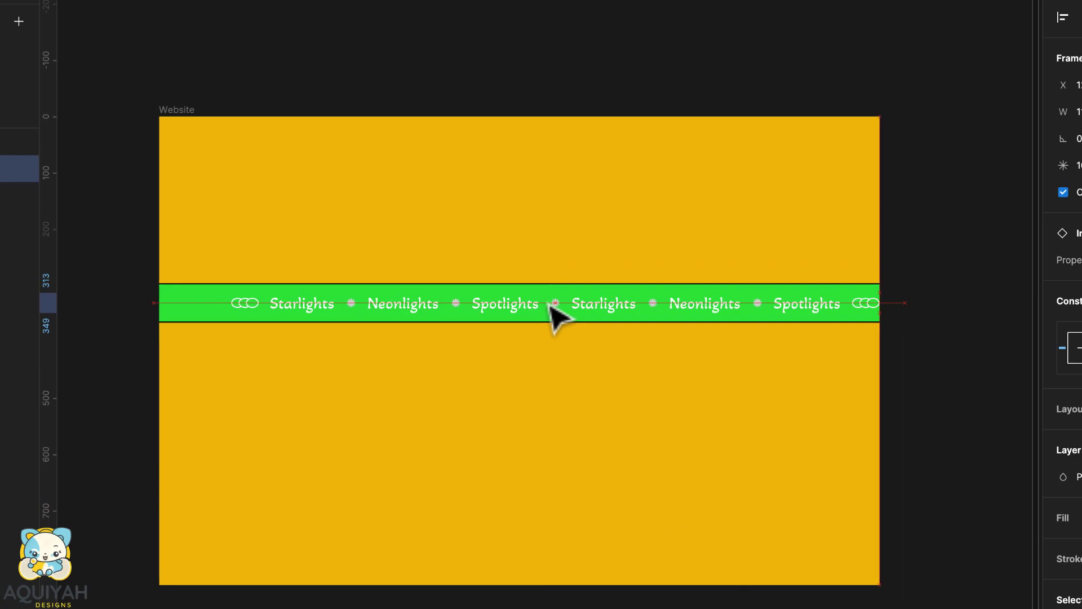
Scale the marquee instance proportionally to about 1268 × 39.62 and center it on the green banner.
left_click_drag(549, 303, 395, 307)
key("k")
left_click_drag(205, 313, 115, 317)
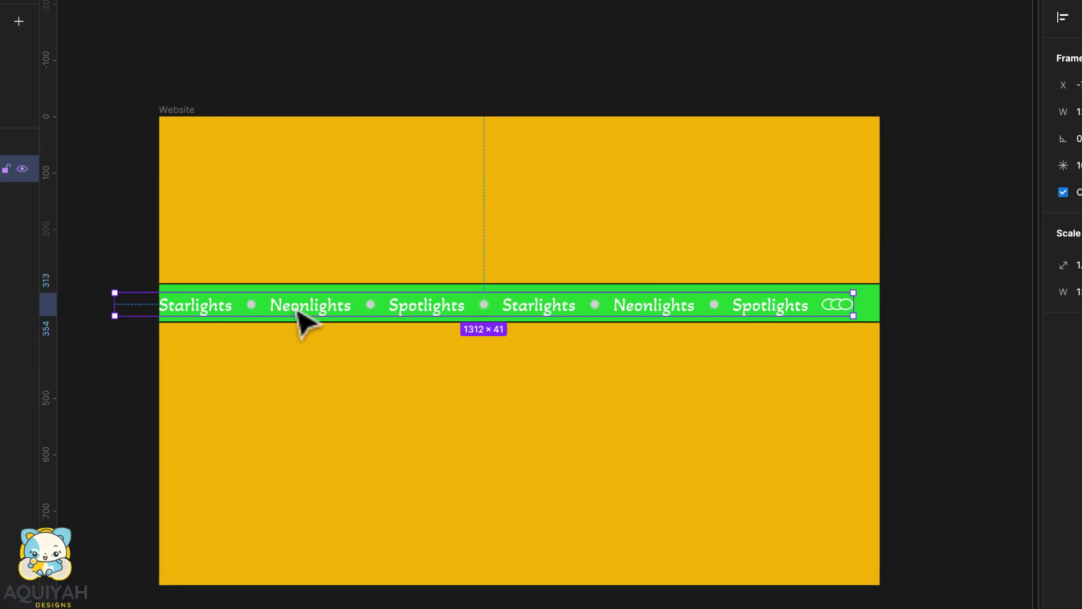
left_click_drag(297, 310, 324, 310)
left_click_drag(146, 317, 163, 309)
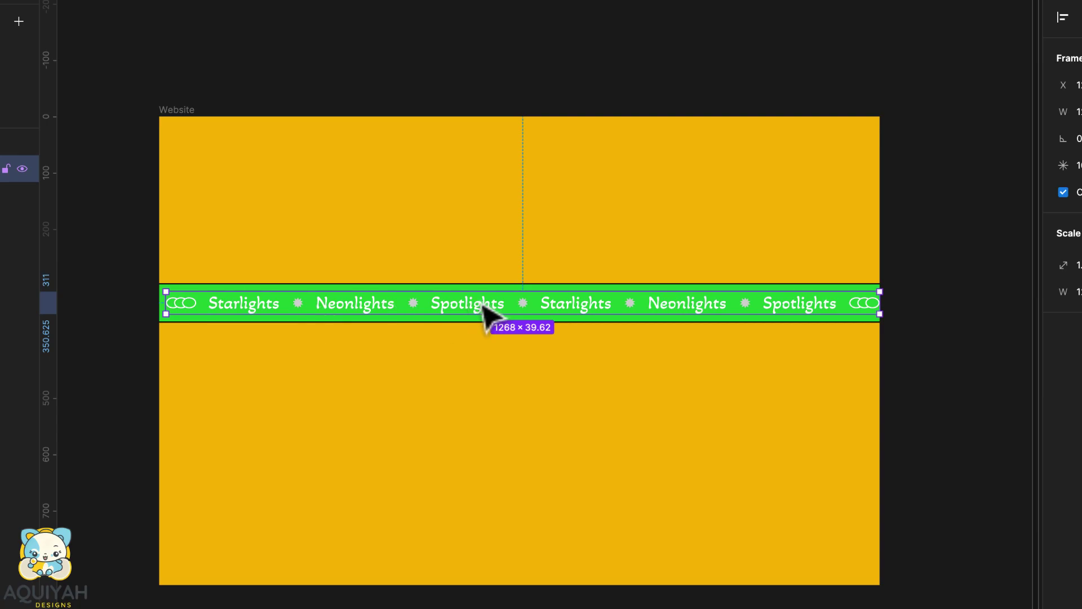
left_click_drag(482, 304, 479, 303)
Group the marquee instance with the green banner rectangle.
left_click(436, 255)
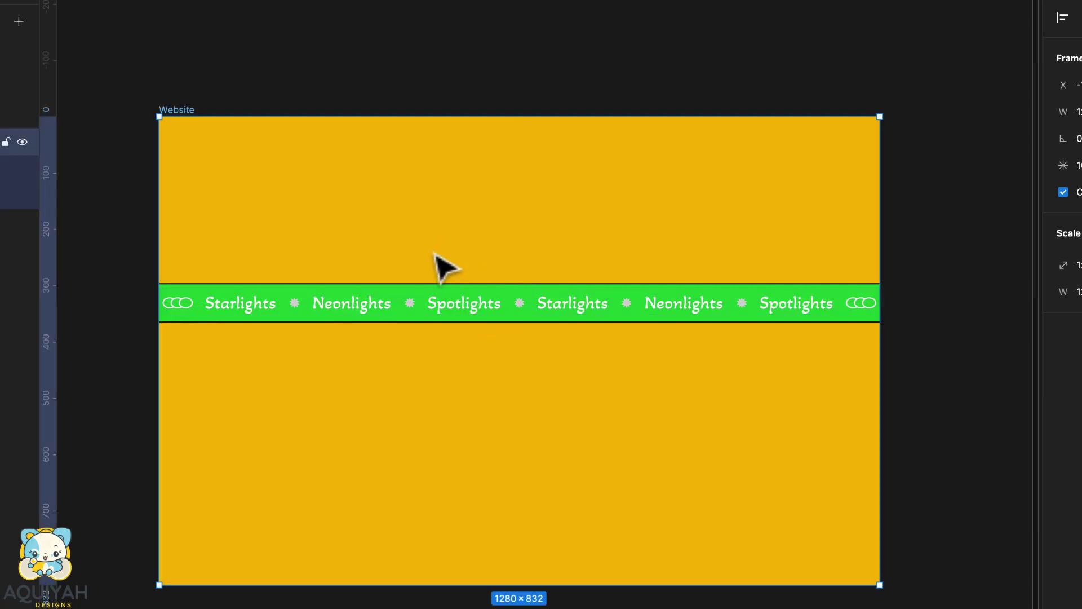
left_click_drag(434, 249, 522, 359)
key("v")
key("ctrl+g")
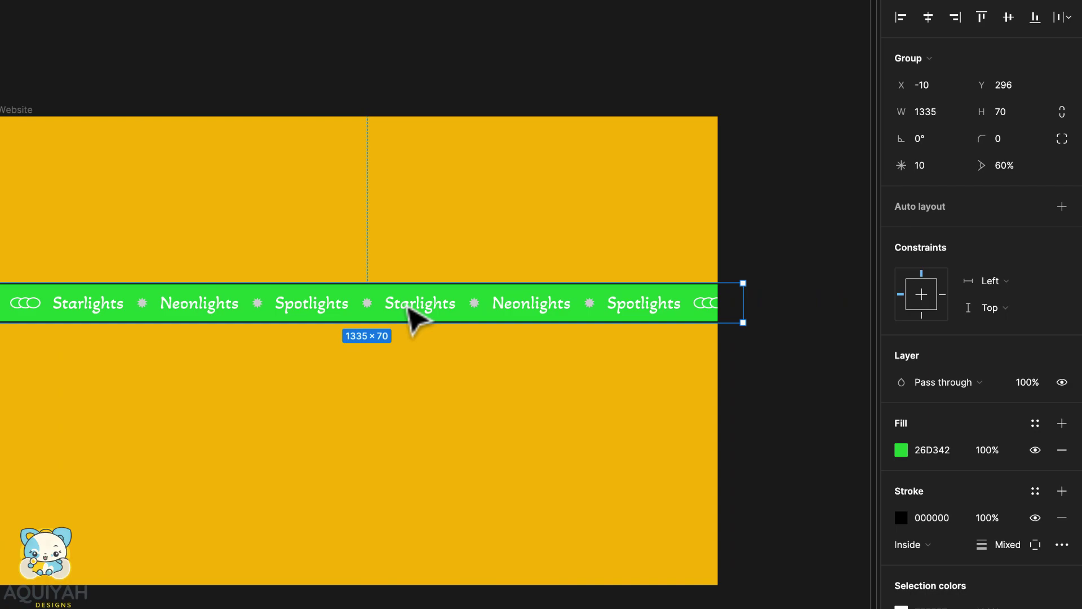
Tilt the green banner group slightly clockwise and move it down into the lower half of the Website frame.
left_click(623, 380)
left_click(693, 310)
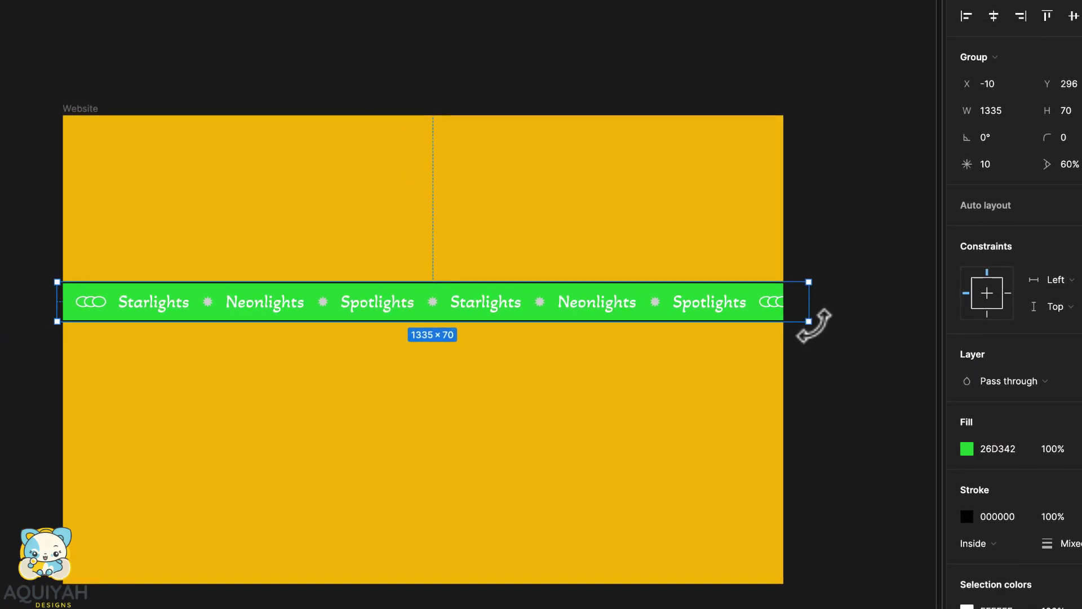
left_click_drag(814, 324, 804, 374)
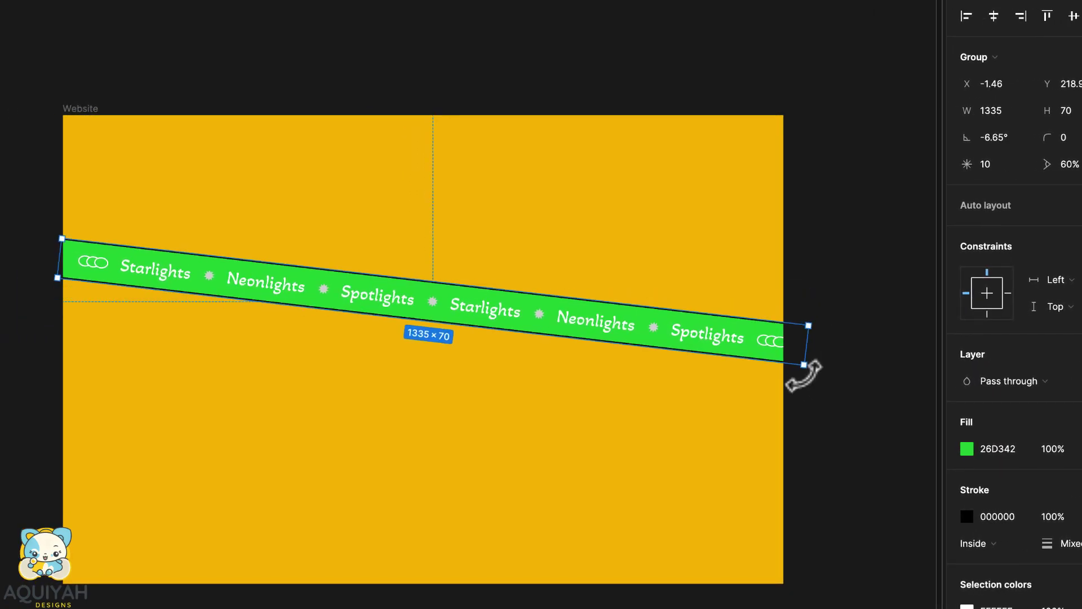
left_click_drag(495, 332, 484, 436)
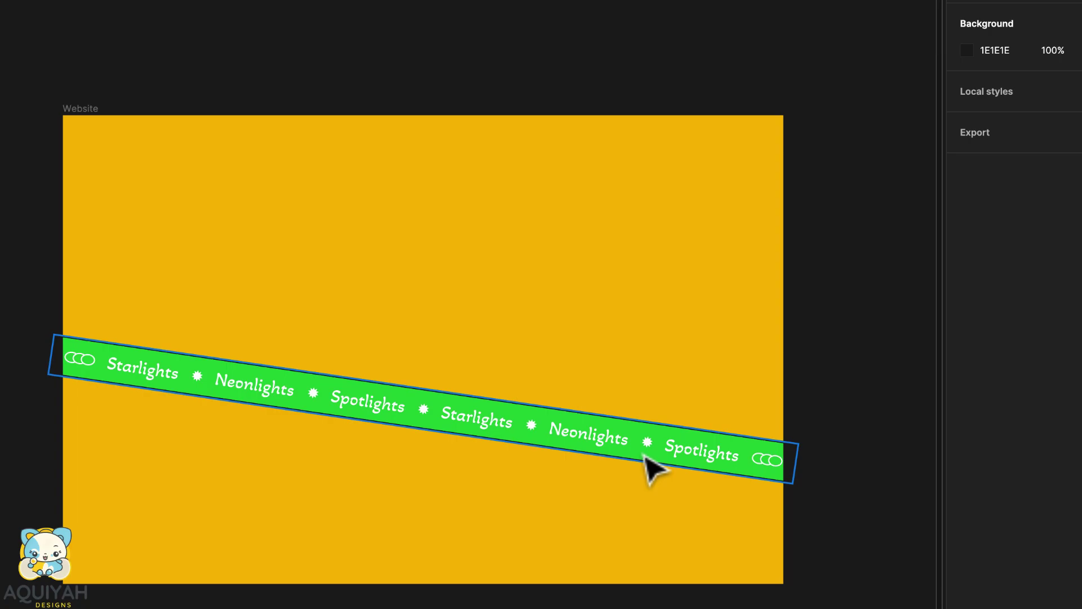
Wrap the tilted green banner group in a frame and name the frame Green.
left_click(644, 455)
key("k")
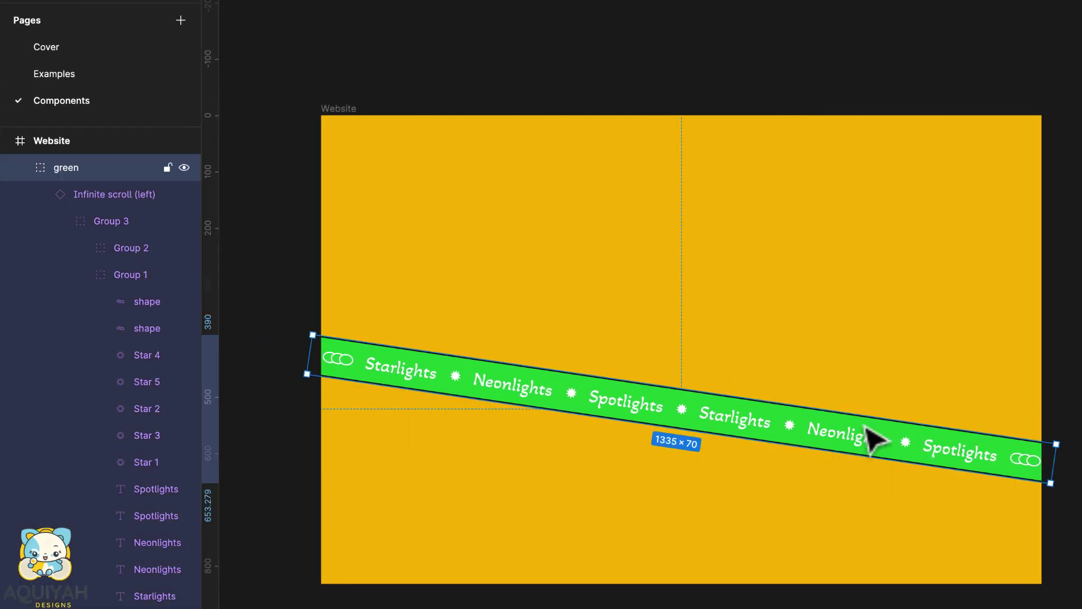
key("ctrl+alt+g")
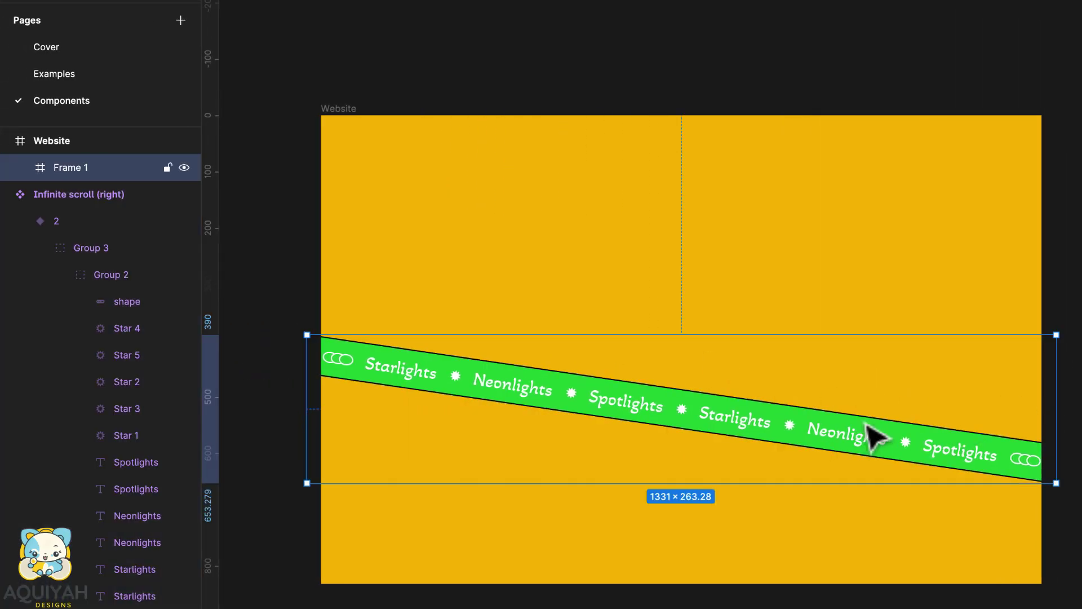
double_click(79, 173)
type("Green")
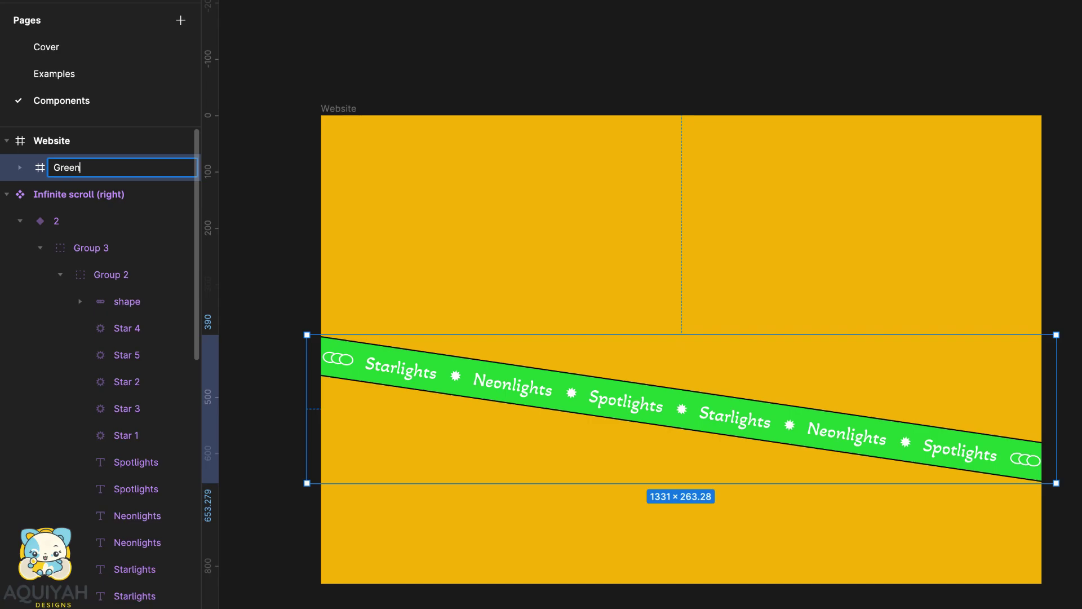
key("Return")
Duplicate the Green frame and rotate the copy counterclockwise so that its banner crosses the original in an X.
key("ctrl+d")
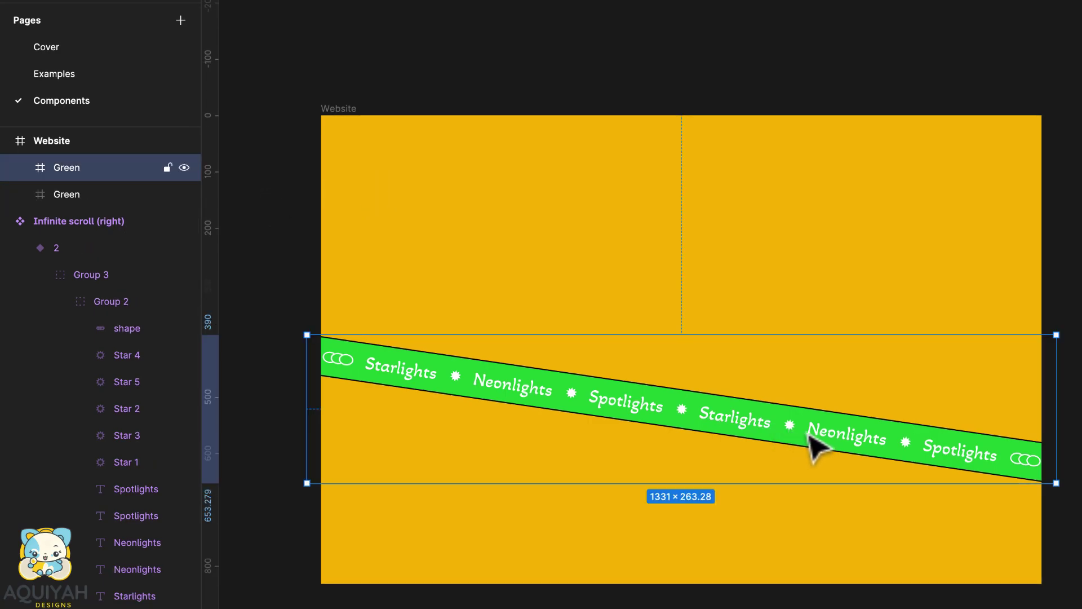
left_click_drag(1062, 490, 1062, 367)
left_click_drag(993, 385, 981, 379)
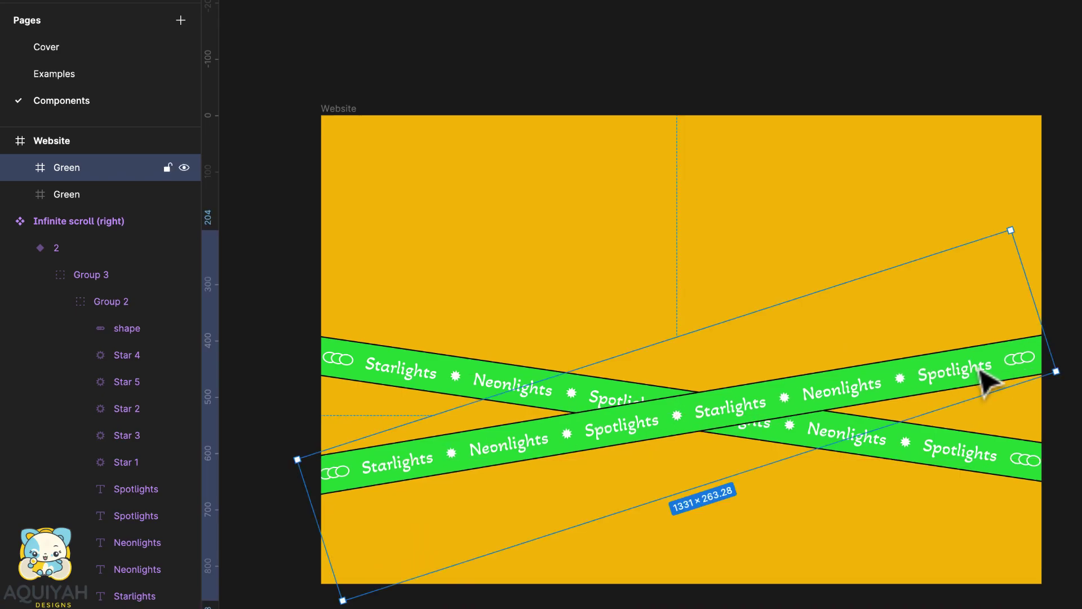
Set the copied banner's fill to black 000000 and its stroke to the green document color.
left_click(981, 372)
left_click(904, 448)
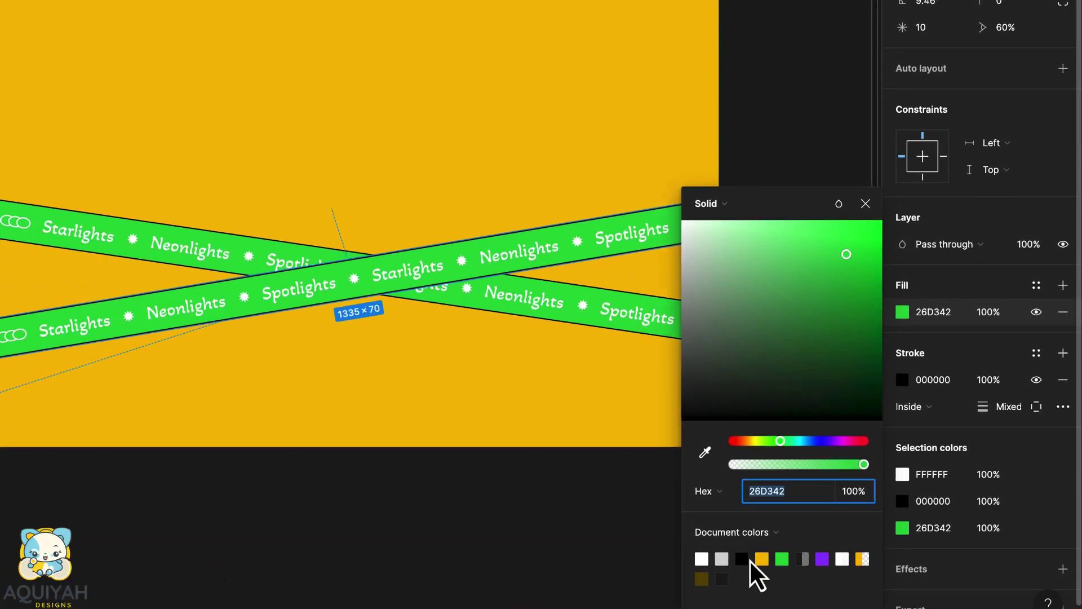
left_click(742, 559)
left_click(902, 380)
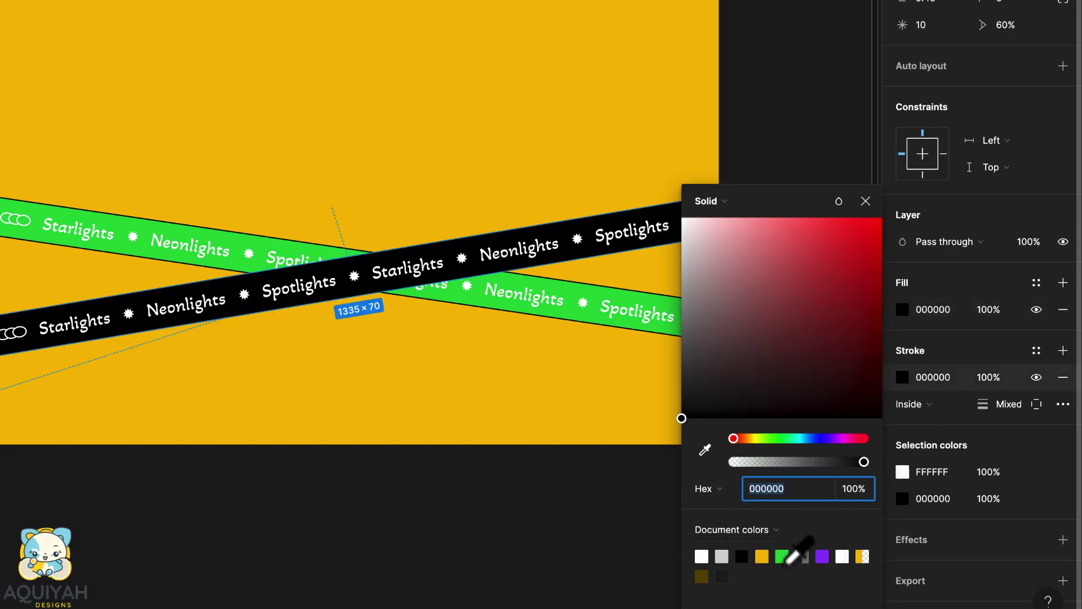
left_click(784, 556)
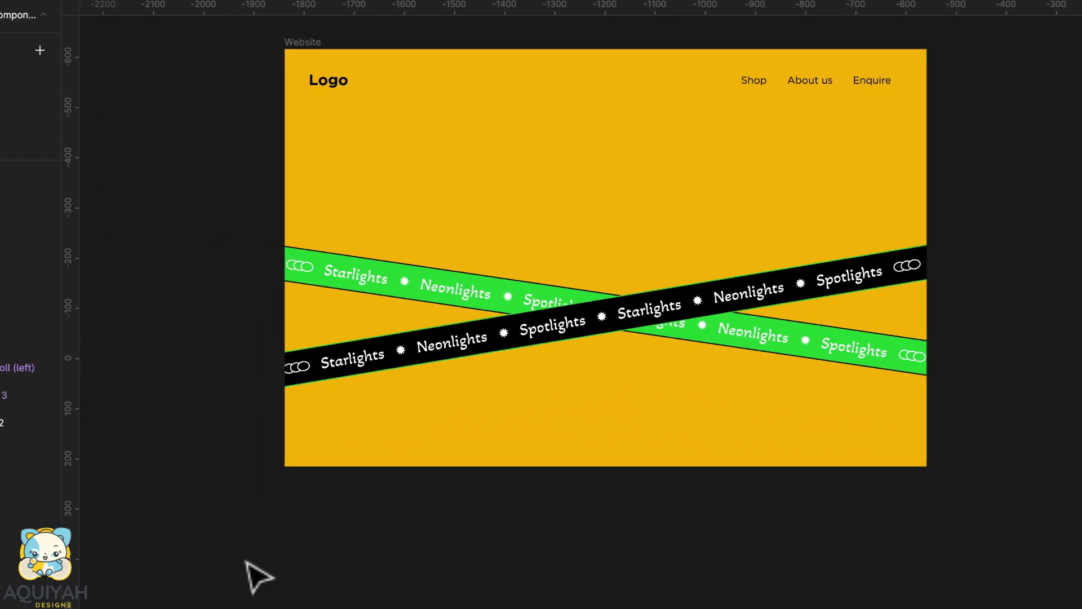
Search the Unsplash plugin for smiling woman and add the photo of the laughing curly-haired woman to the Website frame.
right_click(112, 346)
mouse_move(207, 495)
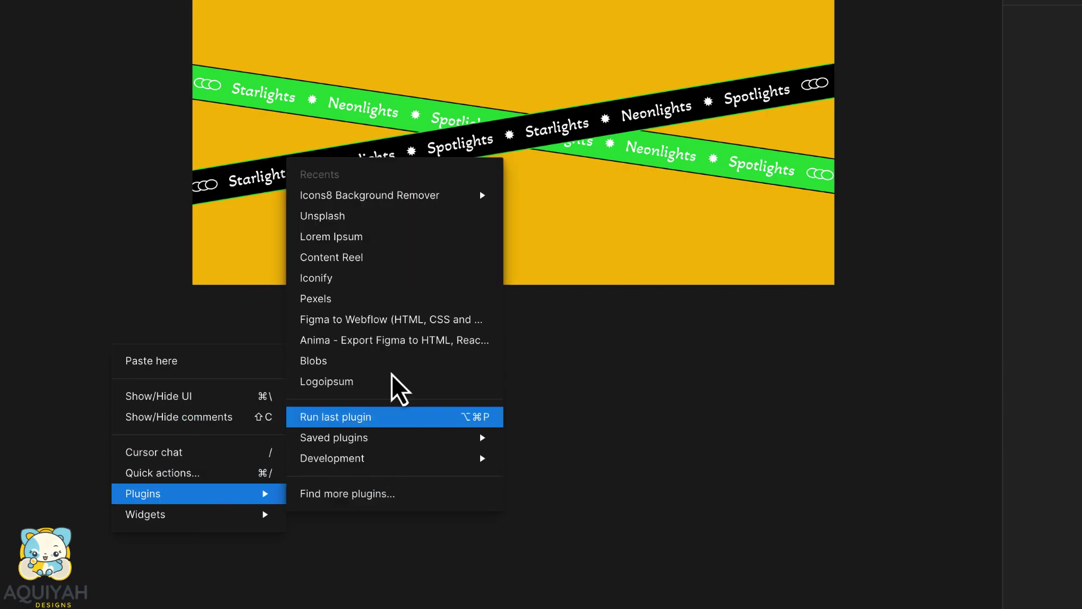
left_click(379, 219)
left_click(174, 112)
type("smi")
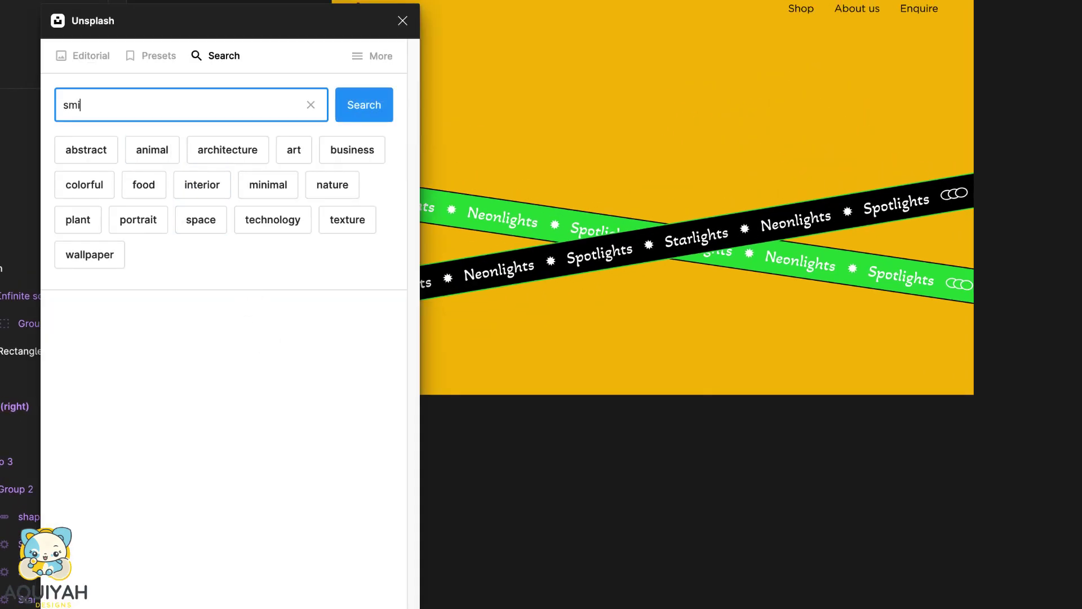
type("ling wom")
type("an")
key("Return")
left_click_drag(357, 432, 507, 432)
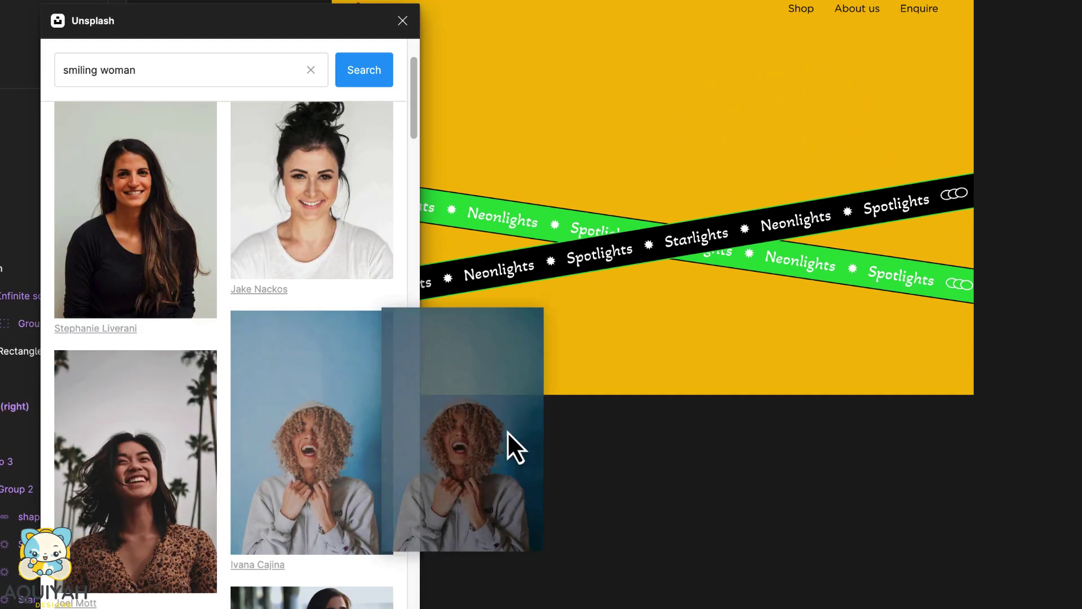
Remove the background of the woman's photo with the Icons8 Background Remover plugin.
right_click(659, 195)
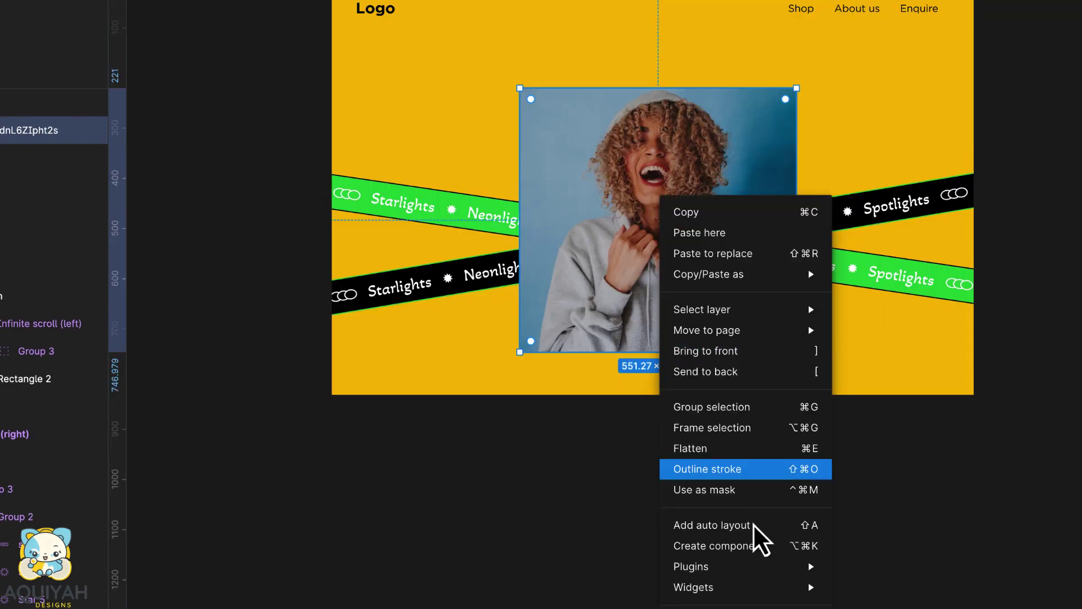
mouse_move(768, 575)
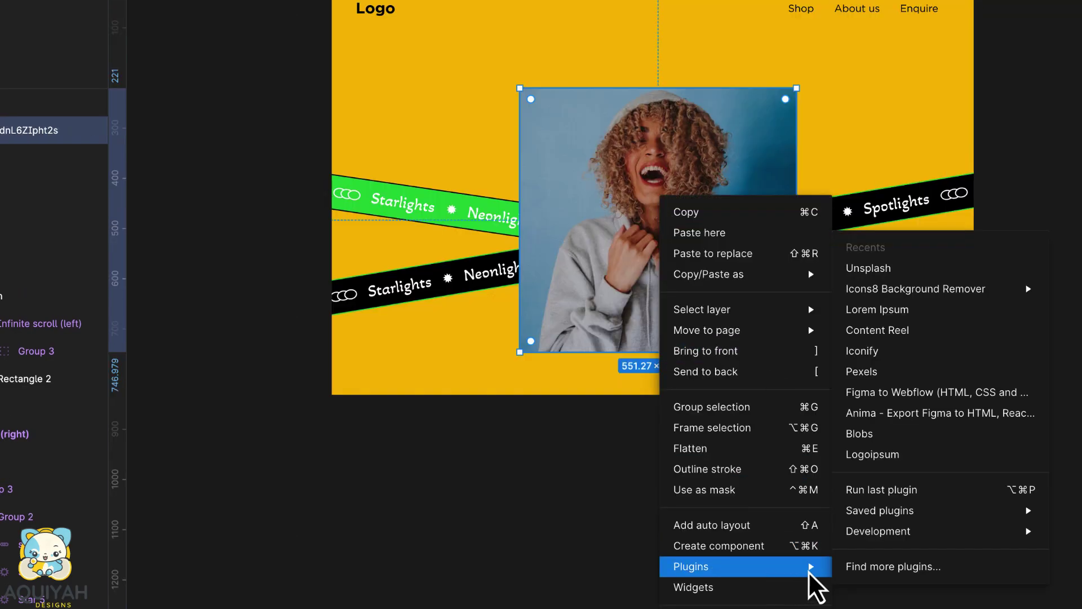
mouse_move(952, 291)
left_click(1081, 302)
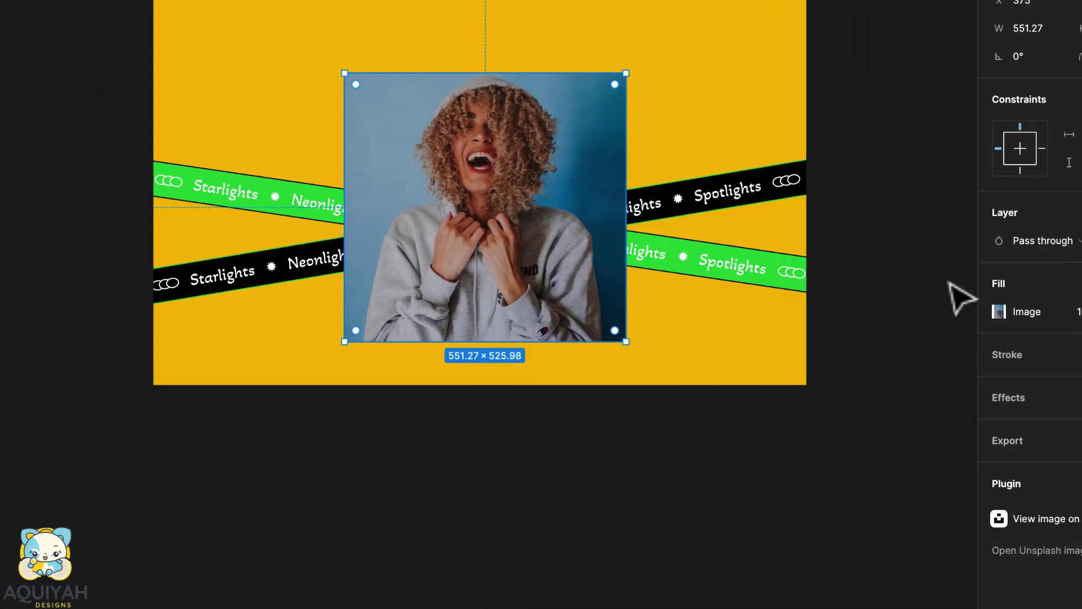
Scale the woman's cut-out photo up to about 701 × 669 and shift it slightly down in the Website frame.
key("k")
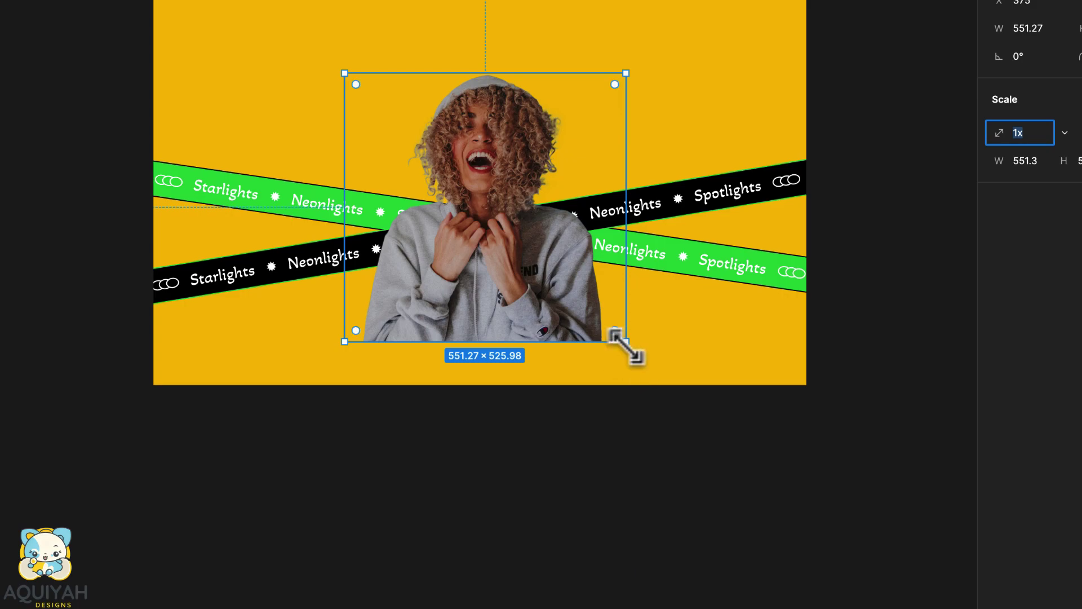
left_click(935, 45)
left_click(1019, 45)
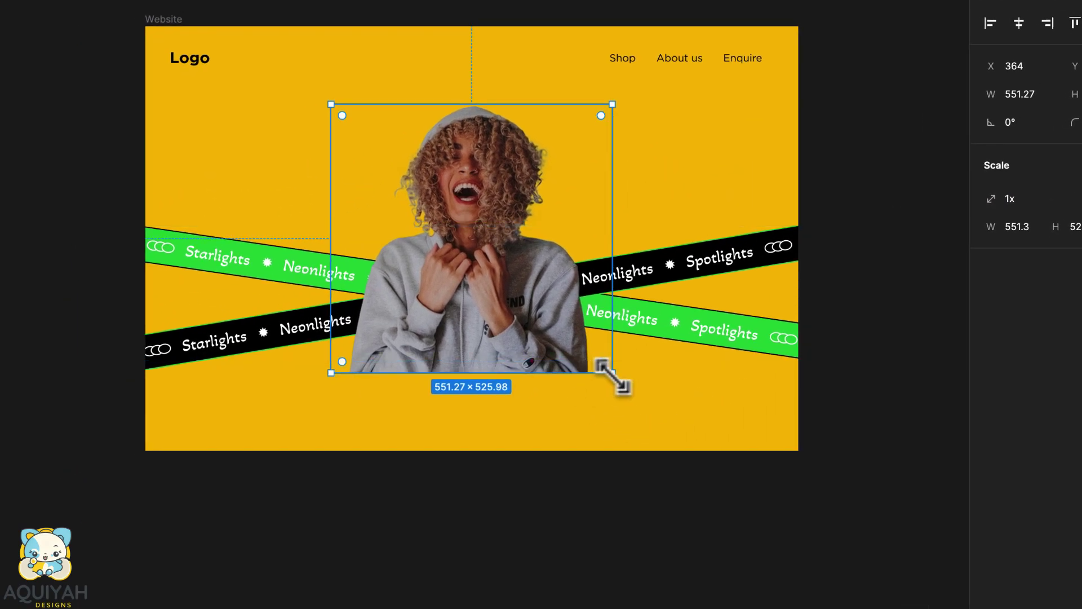
left_click_drag(615, 376, 655, 412)
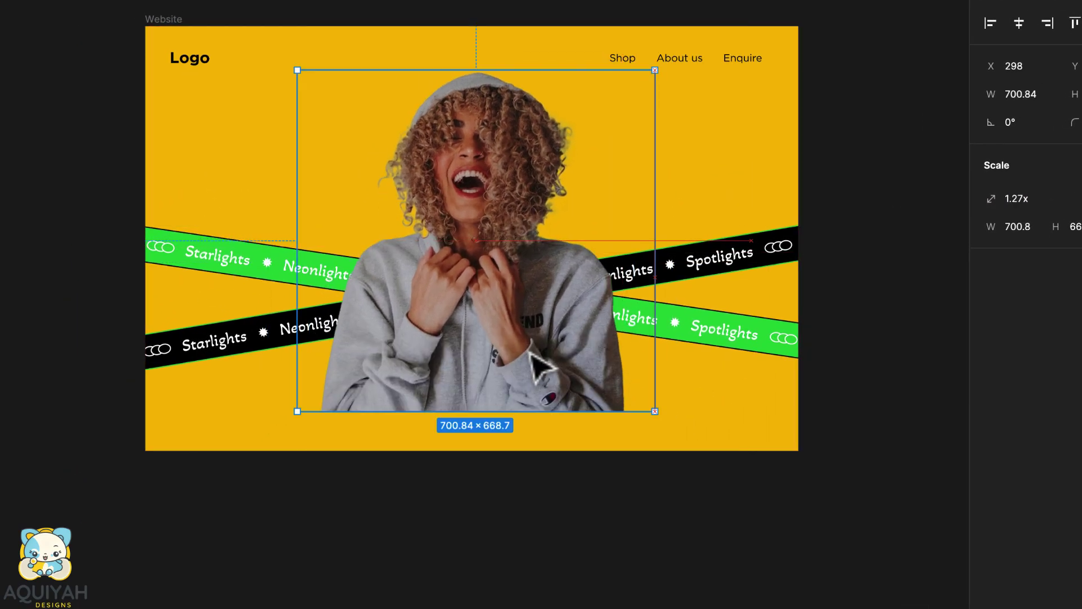
left_click_drag(539, 367, 536, 384)
left_click(510, 598)
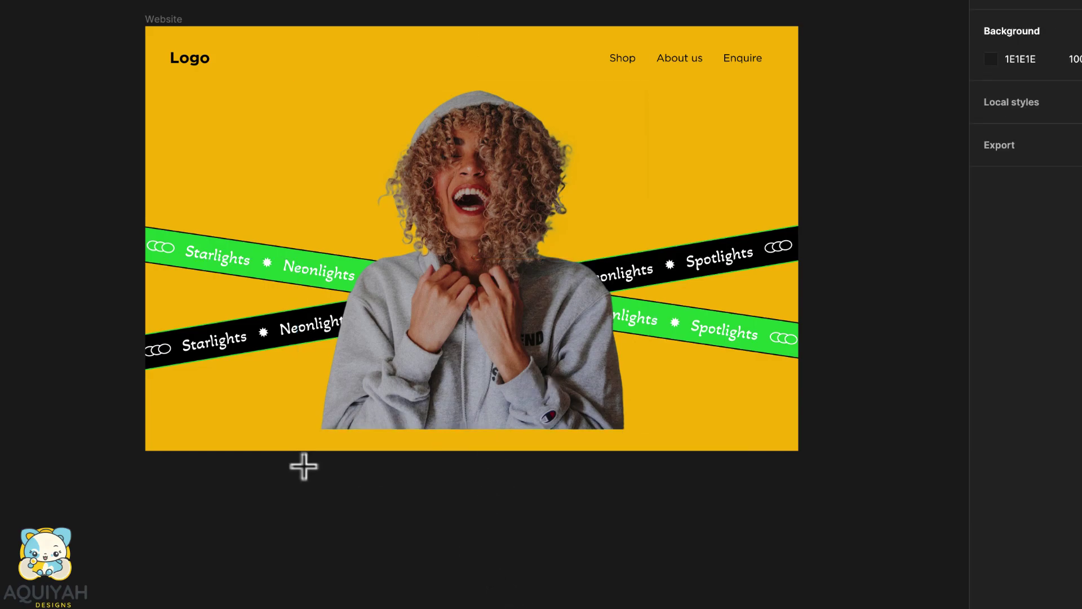
Draw a rectangle about 1297 × 158 across the bottom of the Website frame and change its fill to a linear gradient.
left_click_drag(146, 369, 806, 453)
left_click(991, 377)
left_click(800, 364)
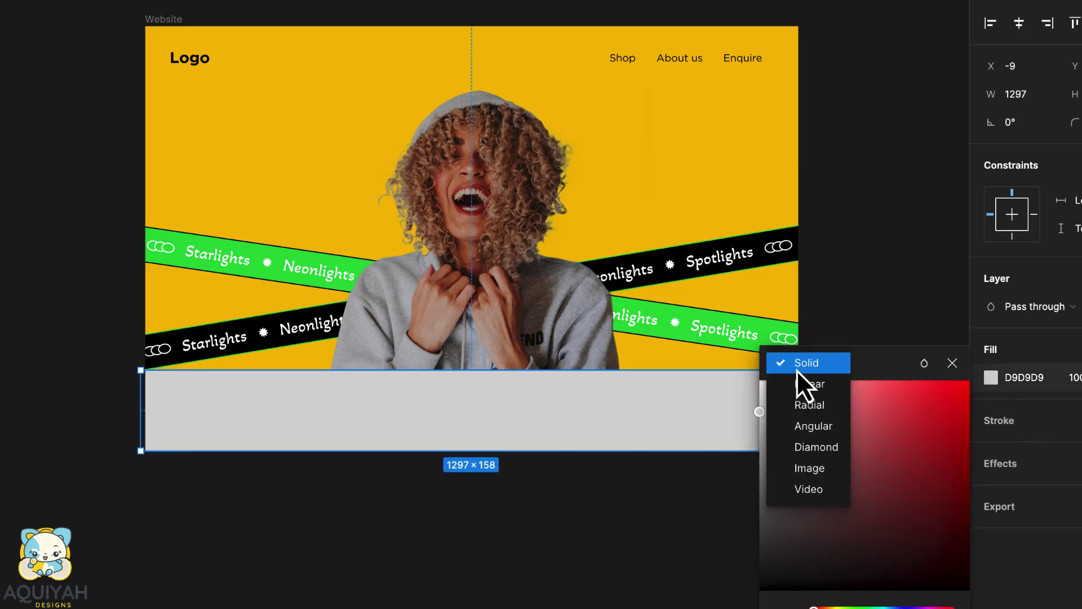
left_click(806, 384)
Set both gradient stops to yellow F8C100 and make the upper stop transparent so the photo's lower edge fades into the background.
left_click(843, 525)
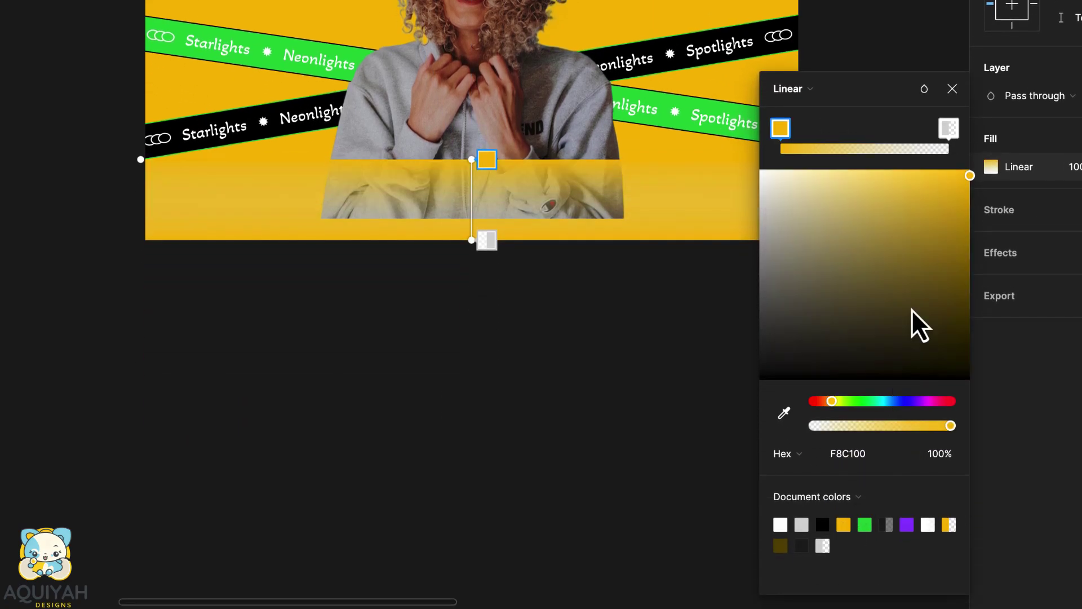
left_click(949, 129)
left_click(846, 523)
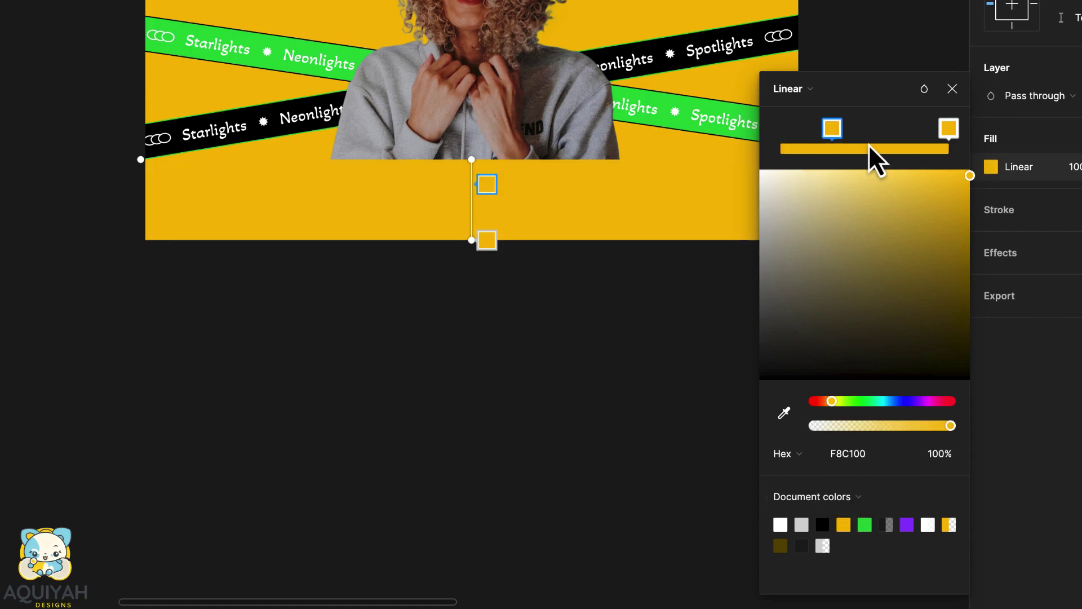
left_click_drag(952, 133, 687, 125)
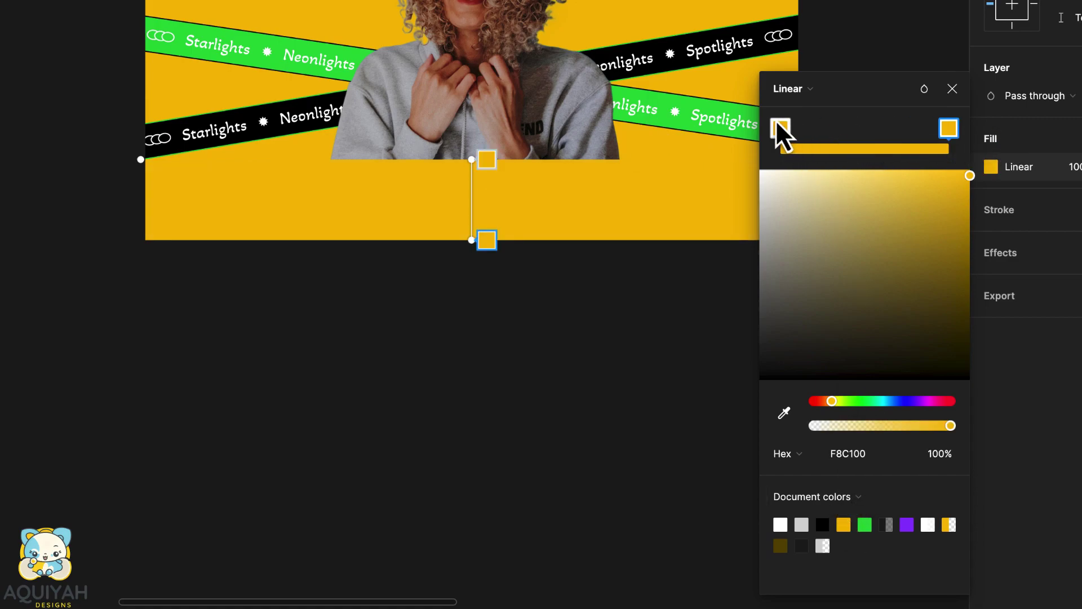
left_click_drag(936, 427, 707, 334)
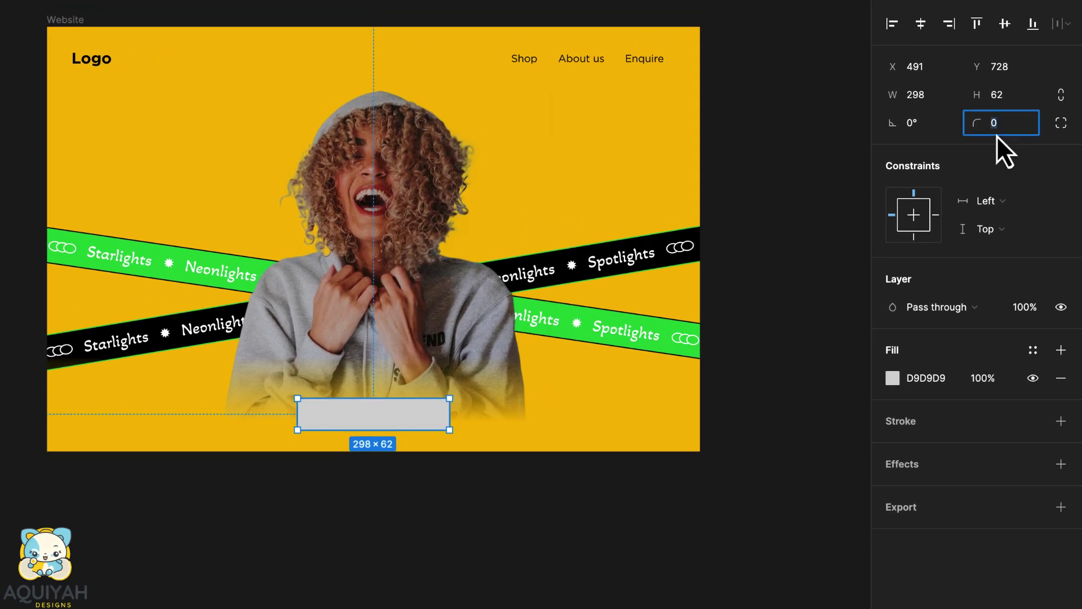
Draw a button rectangle about 298 wide over the faded lower part of the photo, with corner radius 20 and height 50.
type("20")
key("Return")
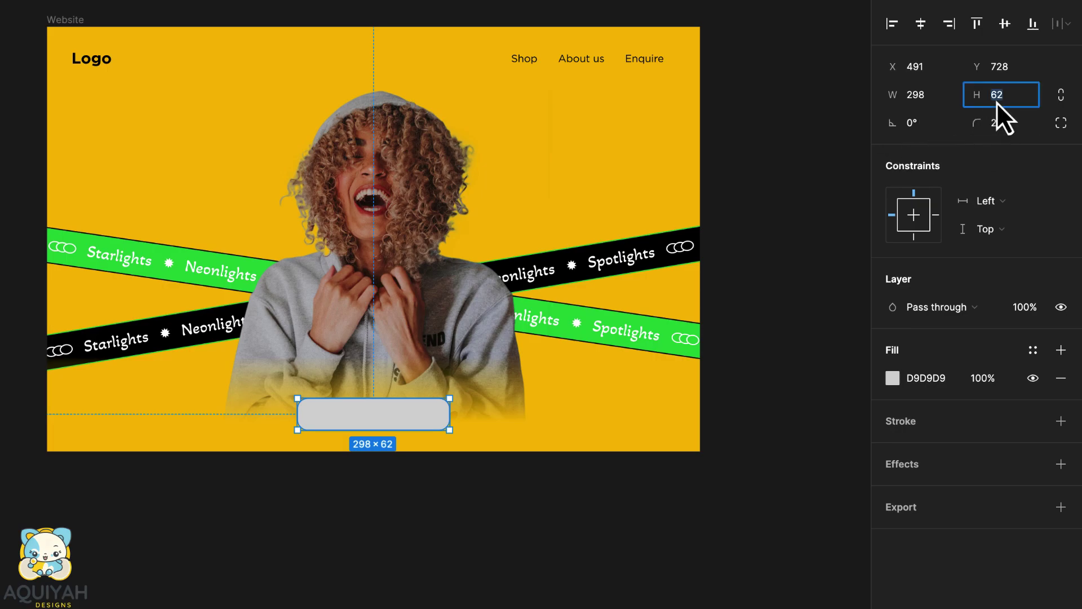
type("50")
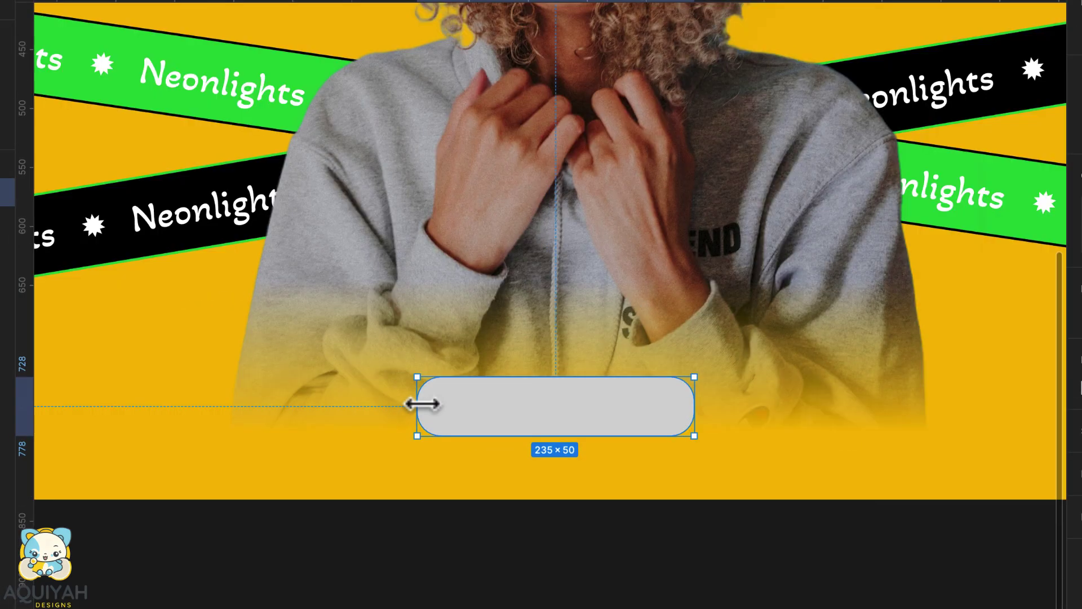
Resize the button rectangle to about 224 × 55 and set its corner radius to 30.
left_click_drag(422, 405, 430, 404)
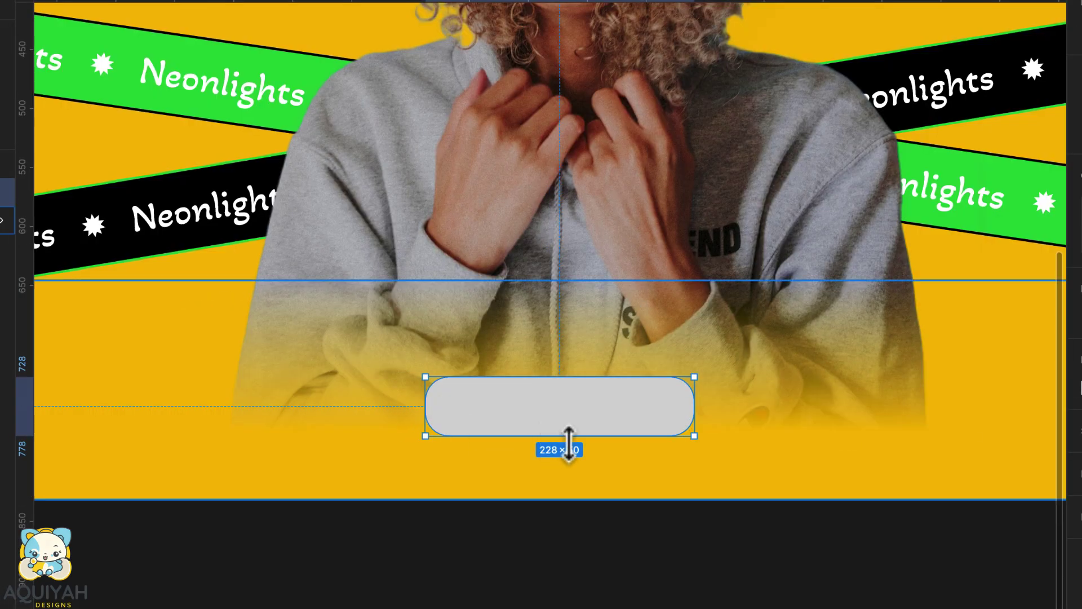
left_click_drag(568, 440, 570, 446)
left_click_drag(694, 426, 690, 426)
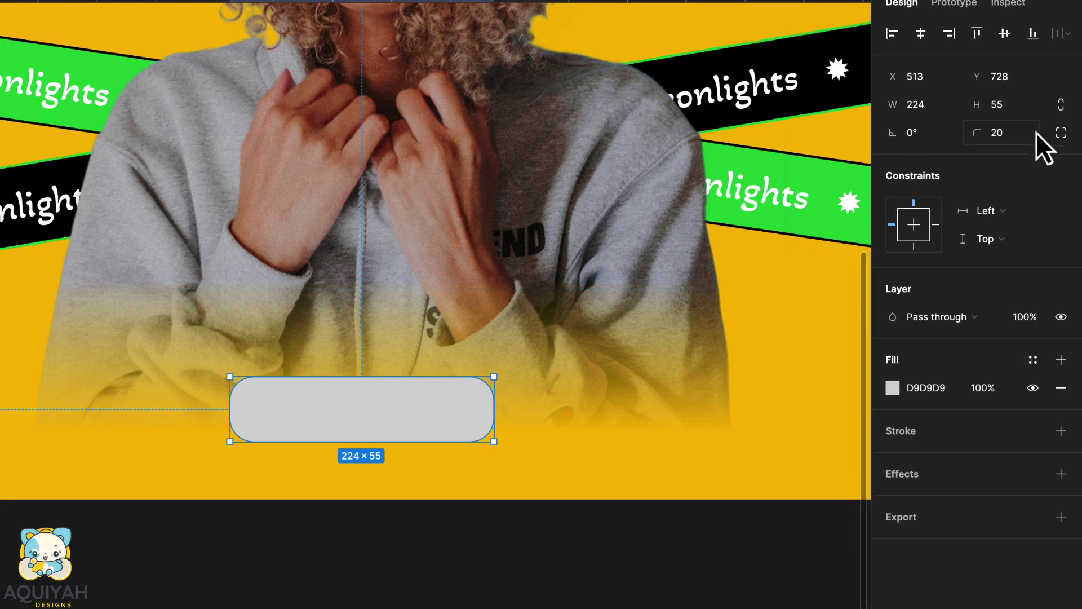
left_click(1007, 140)
type("30")
key("Return")
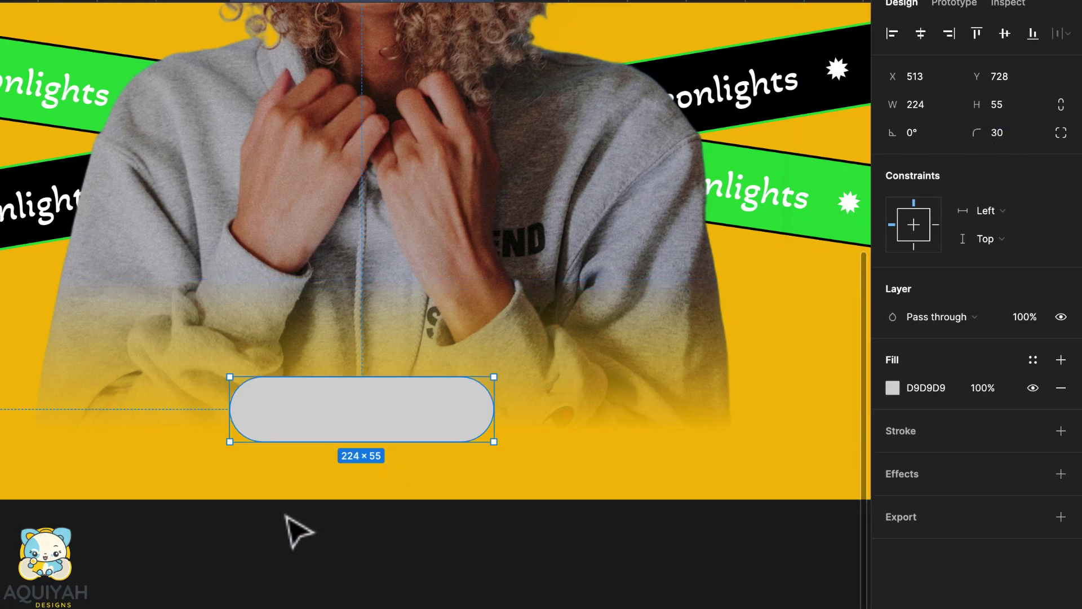
Add the text Let's Go inside the button rectangle and move it near the middle.
key("t")
left_click(322, 401)
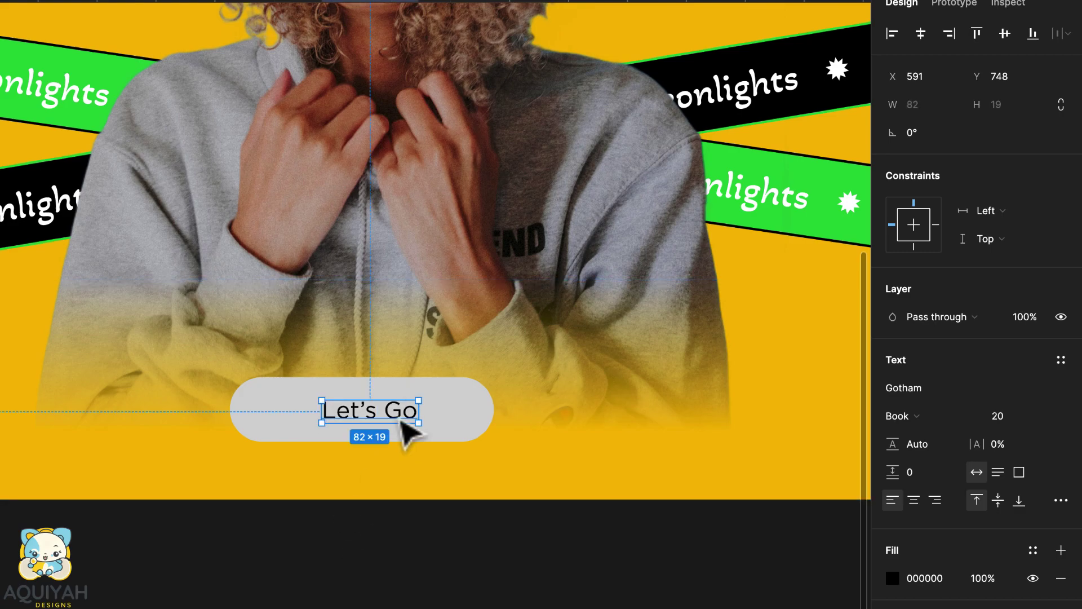
left_click_drag(406, 433, 394, 431)
Set the Let's Go text to the Akaya Kanadaka font at size 30 and reposition it within the button.
left_click(955, 395)
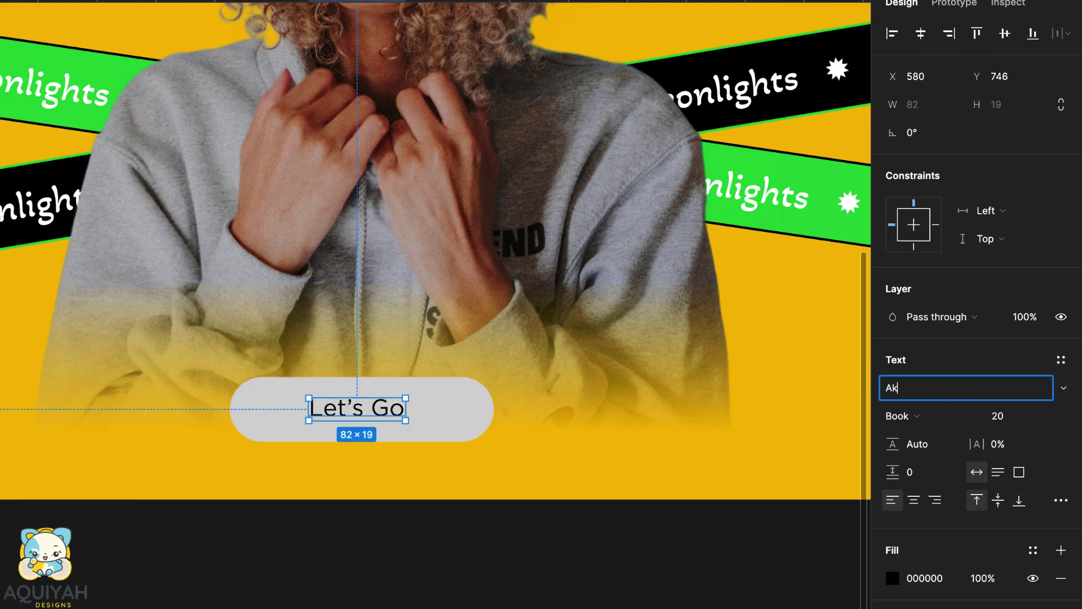
type("Ak")
key("Return")
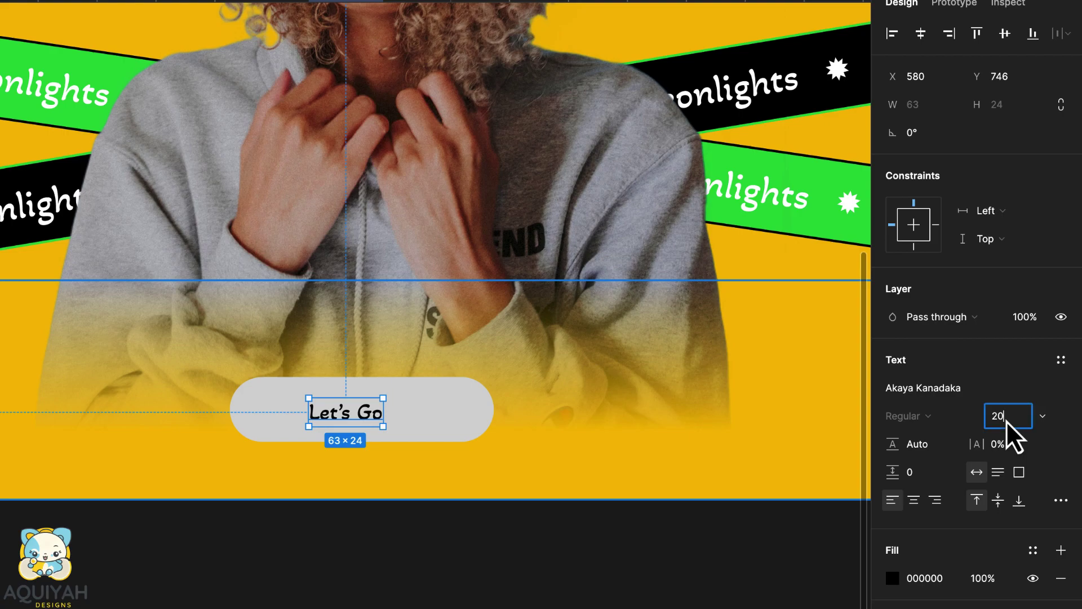
key("BackSpace")
key("BackSpace")
type("30")
key("Return")
left_click_drag(374, 427, 375, 422)
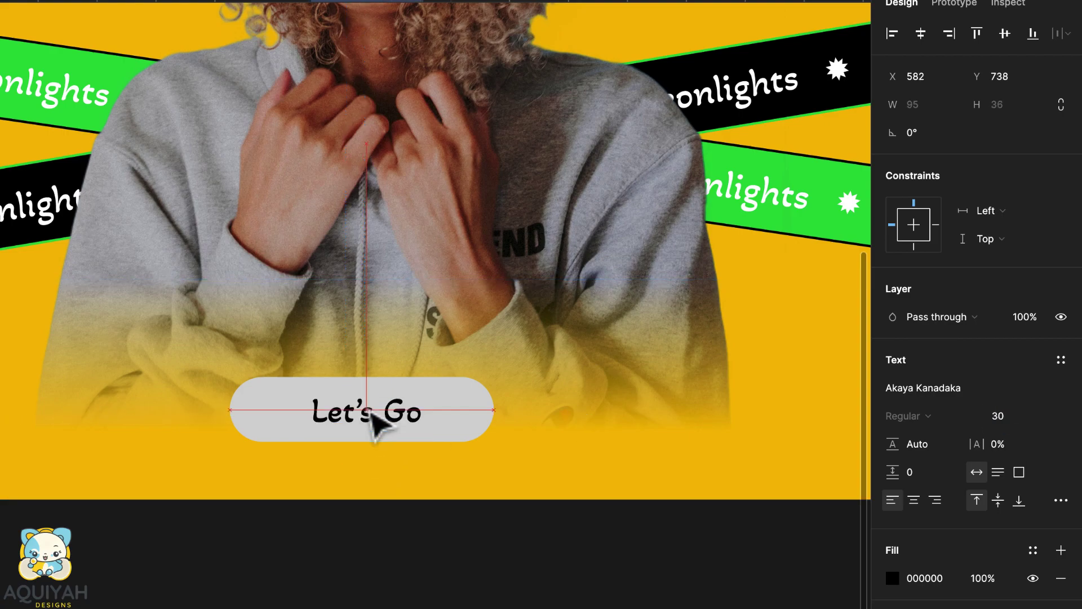
Give the button rectangle a black 000000 stroke of weight 3 and remove its gray fill.
left_click(486, 421)
left_click(1060, 431)
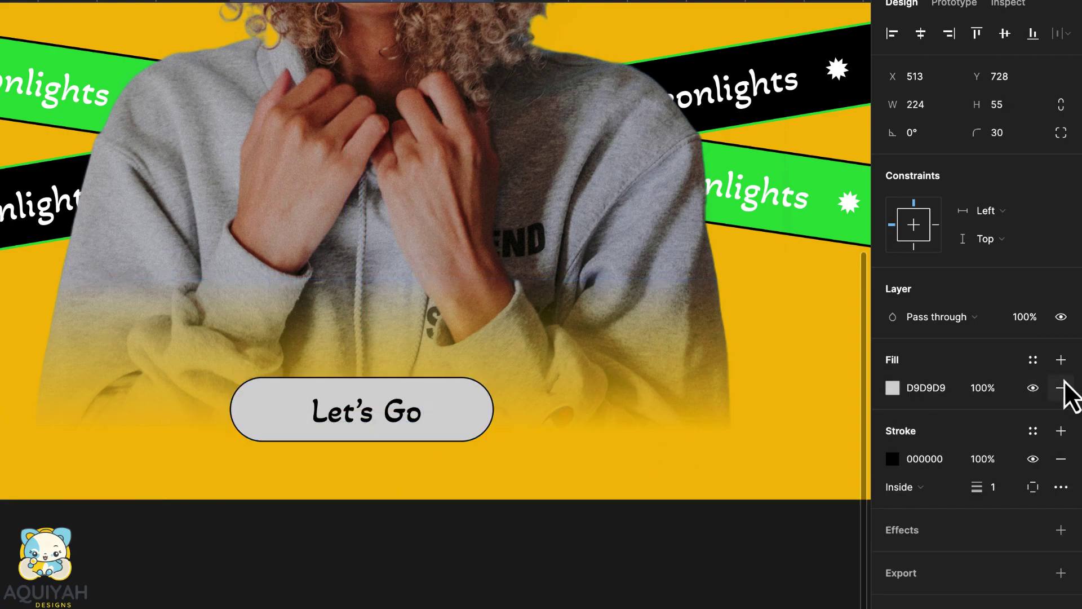
left_click(1060, 387)
left_click(1009, 465)
type("3")
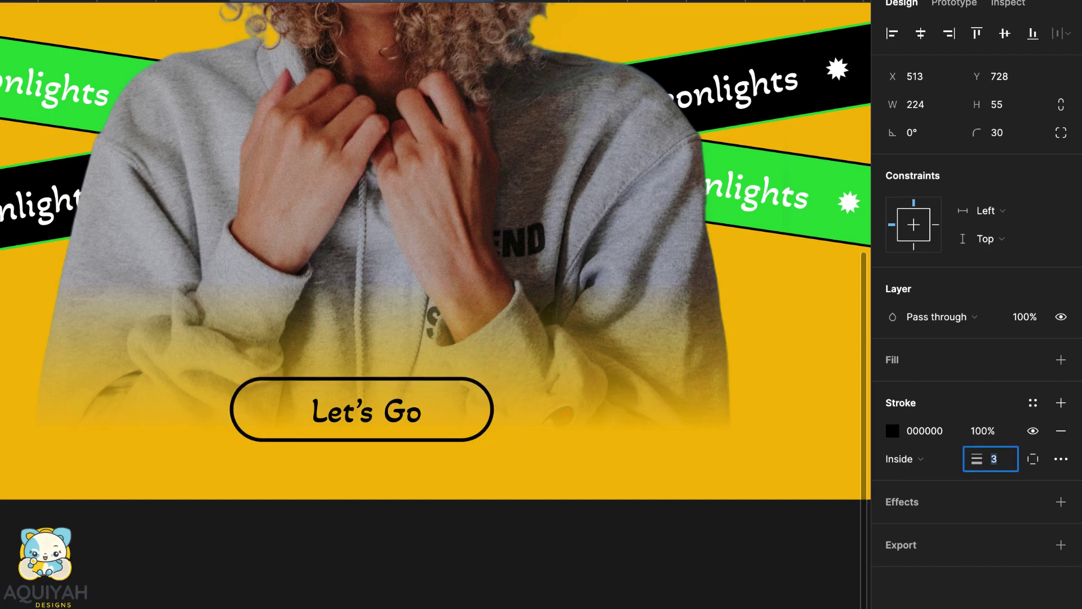
key("Return")
Select the Let's Go text together with the button rectangle and align their horizontal centers.
left_click(364, 434, "shift")
key("alt+h")
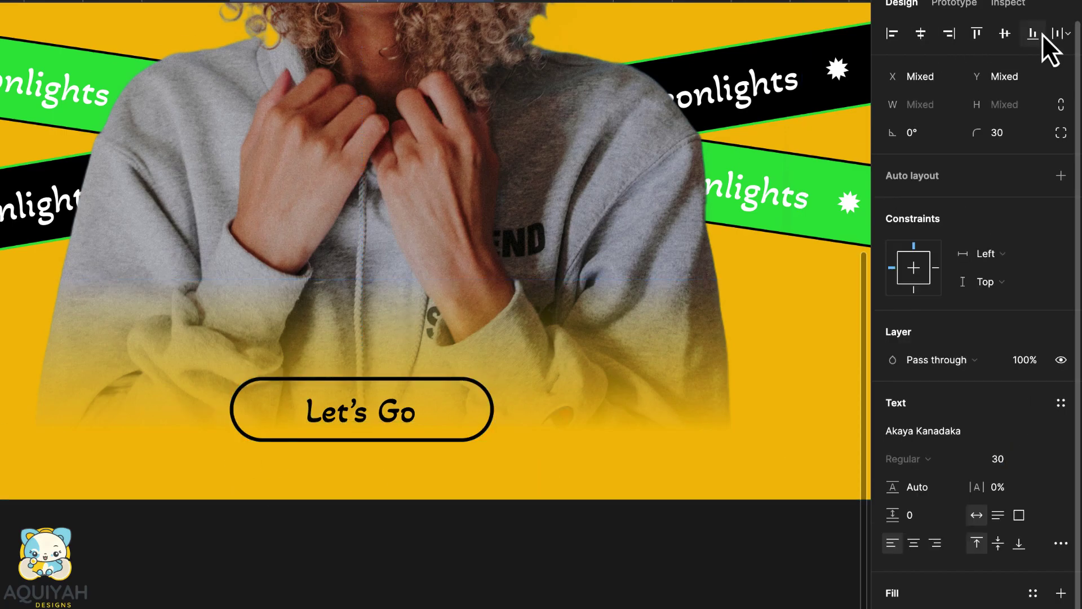